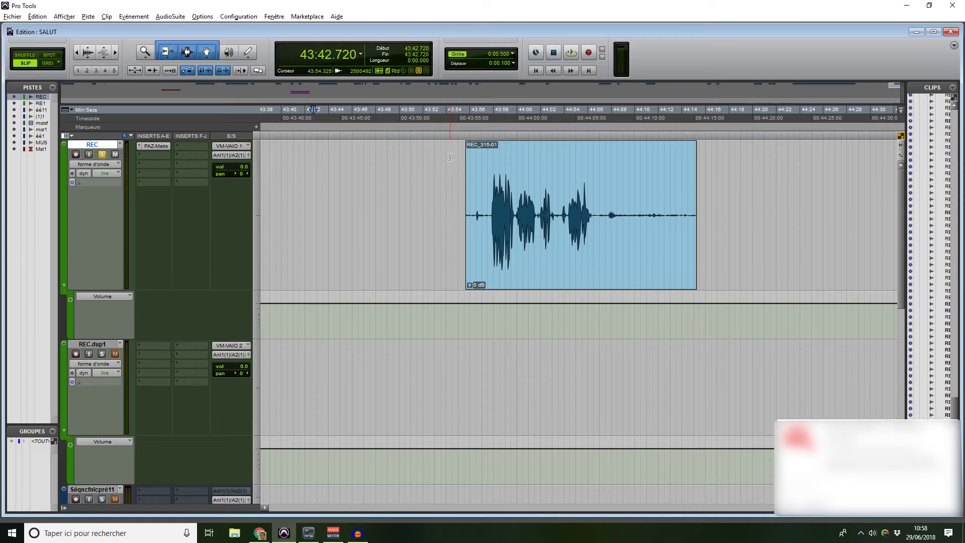
Select the REC_315-01 clip on the REC track and listen to the spoken take up to its quiet tail.
click(506, 166)
key(t)
scroll(539, 221, right, 2)
click(553, 249)
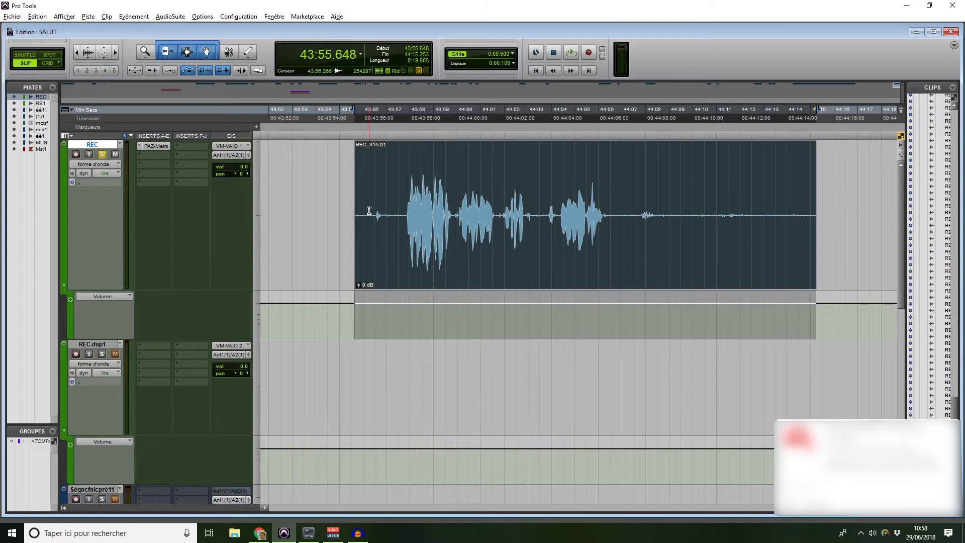
key(space)
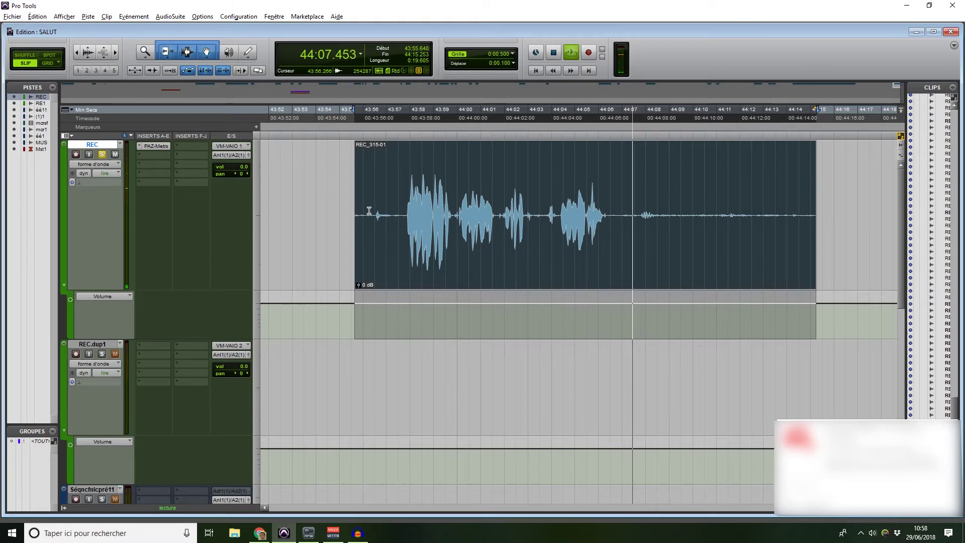
key(space)
Trim the end of the REC_315-01 clip to 44:07.530, removing the long quiet tail.
click(634, 207)
key(s)
scroll(579, 253, left, 3)
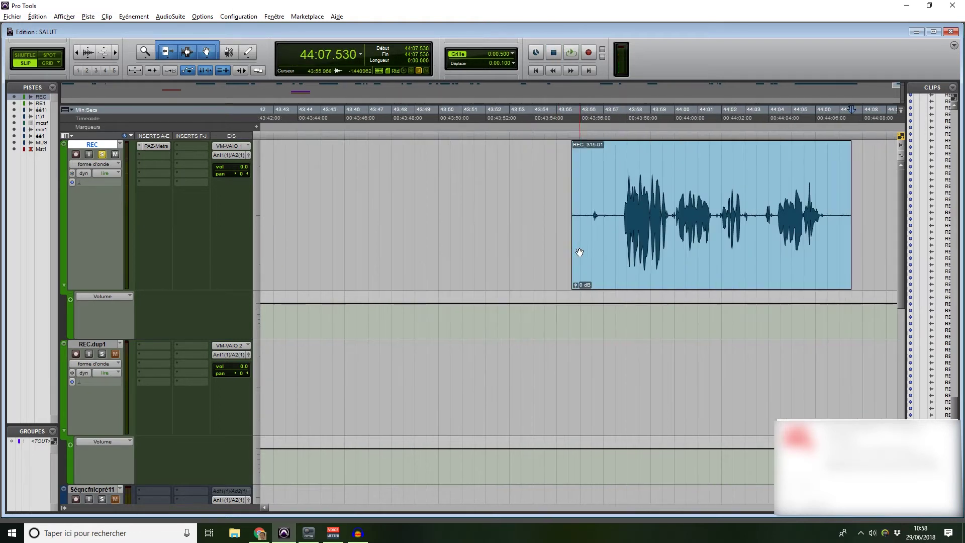
Examine the trimmed clip's quiet lead-in and its spoken passage from about 43:57.738 to 44:06.378.
scroll(674, 261, right, 3)
click(659, 260)
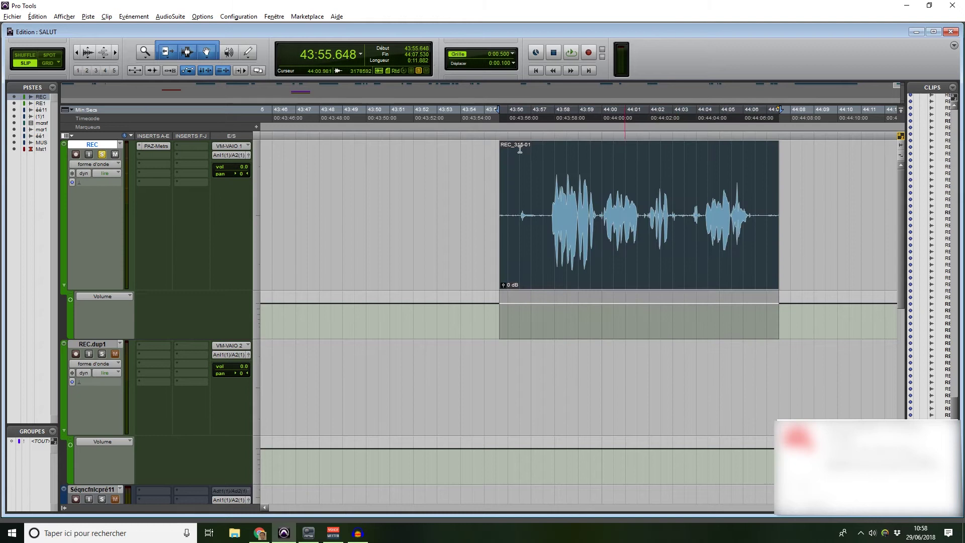
scroll(642, 259, right, 6)
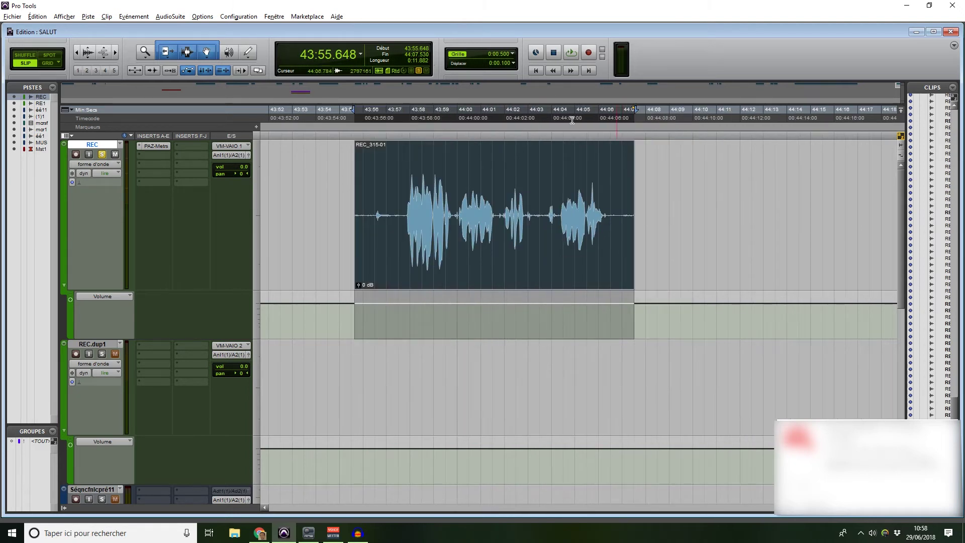
click(405, 202)
scroll(451, 219, up, 2)
scroll(452, 220, right, 3)
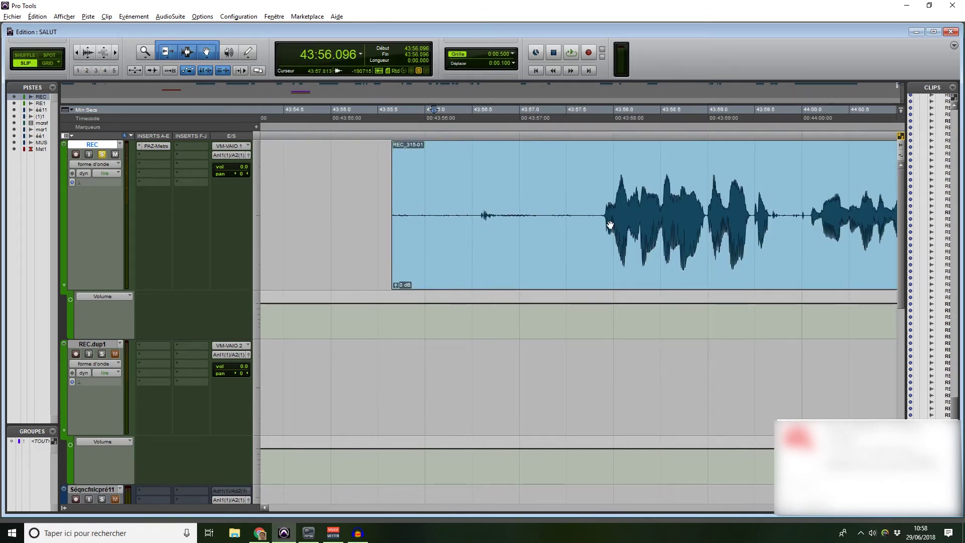
scroll(610, 225, down, 2)
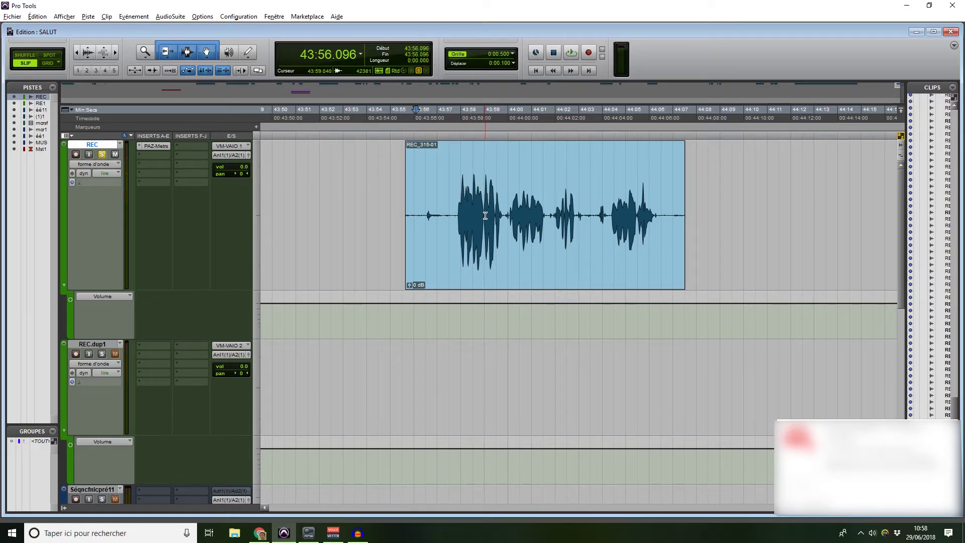
click(454, 196)
drag(454, 196, 657, 191)
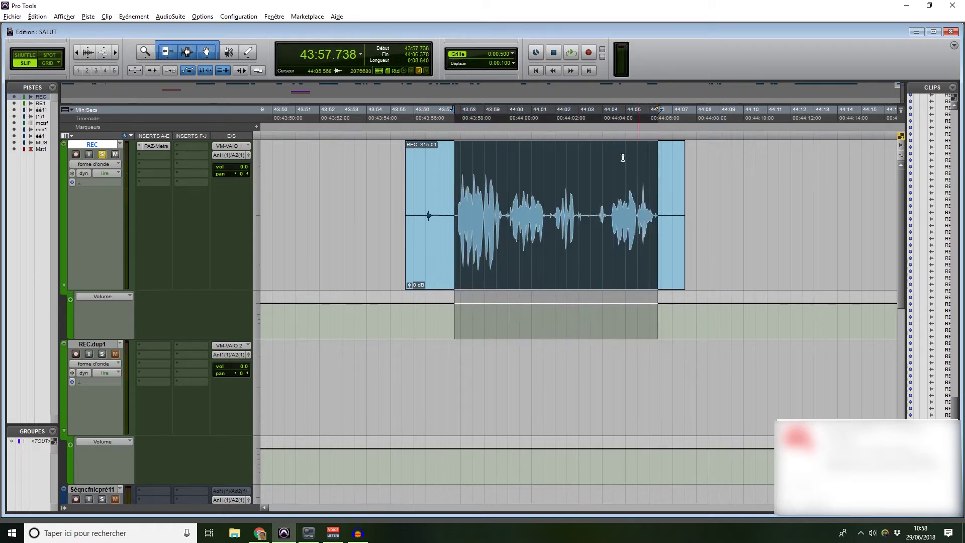
Examine the pauses between the phrases and the short noise from about 43:03.941 on the waveform before the last phrase.
drag(449, 202, 547, 207)
click(549, 206)
key(ctrl+])
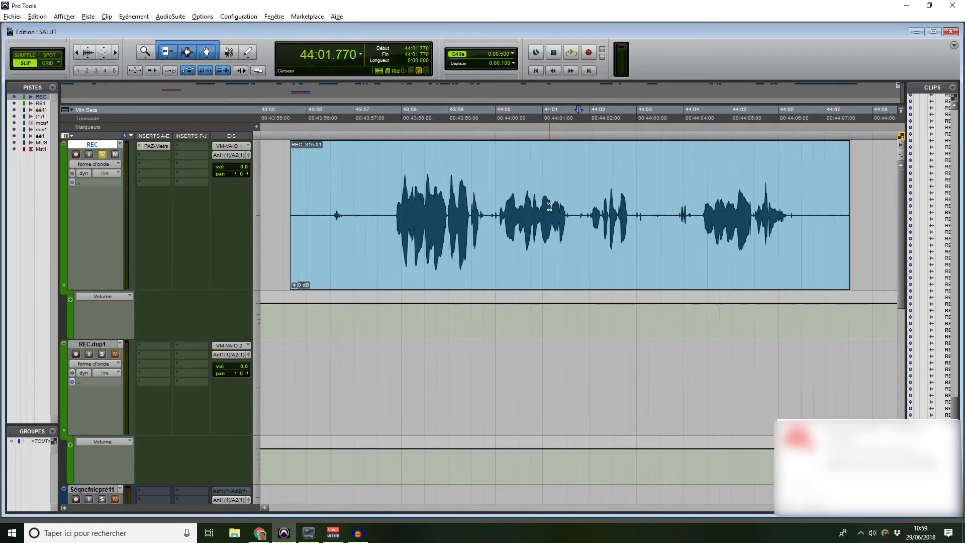
key(ctrl+])
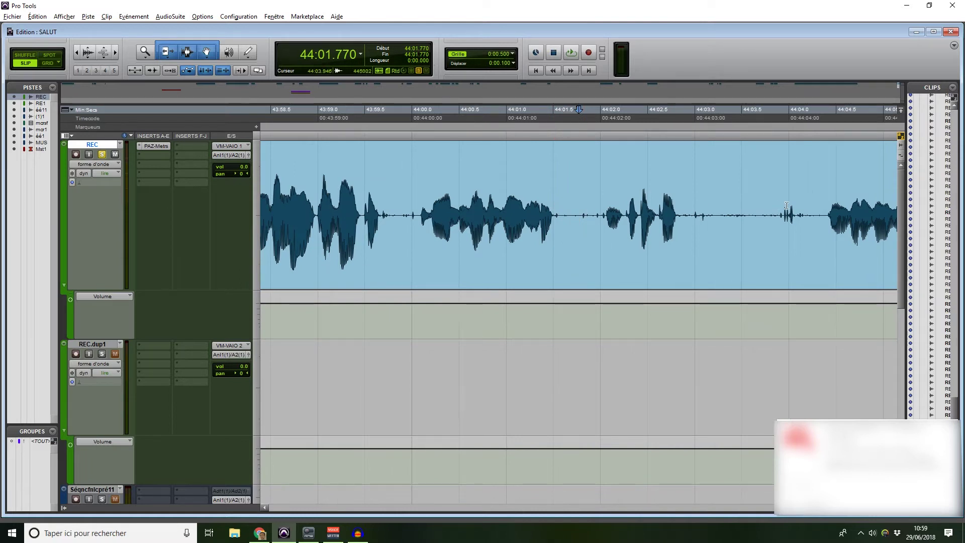
drag(783, 206, 797, 206)
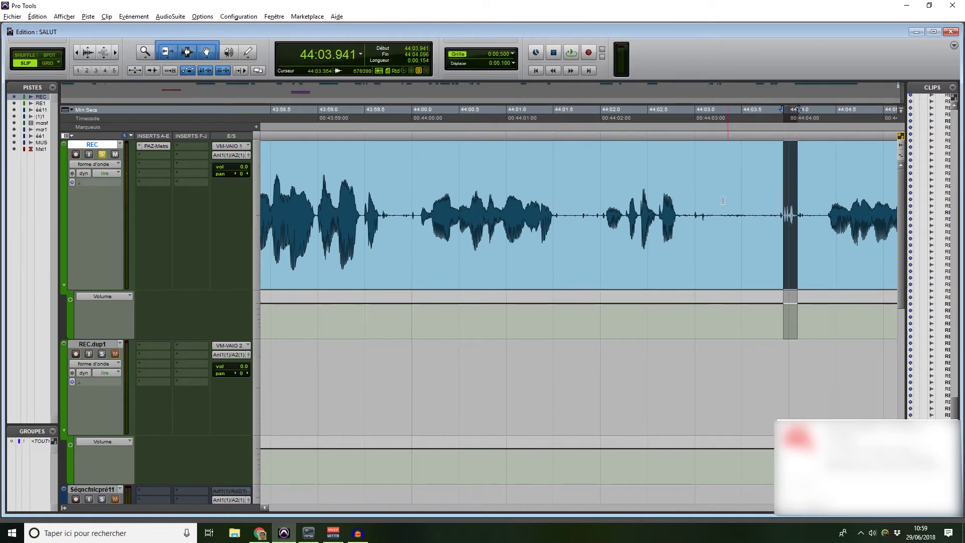
click(694, 204)
scroll(695, 204, right, 5)
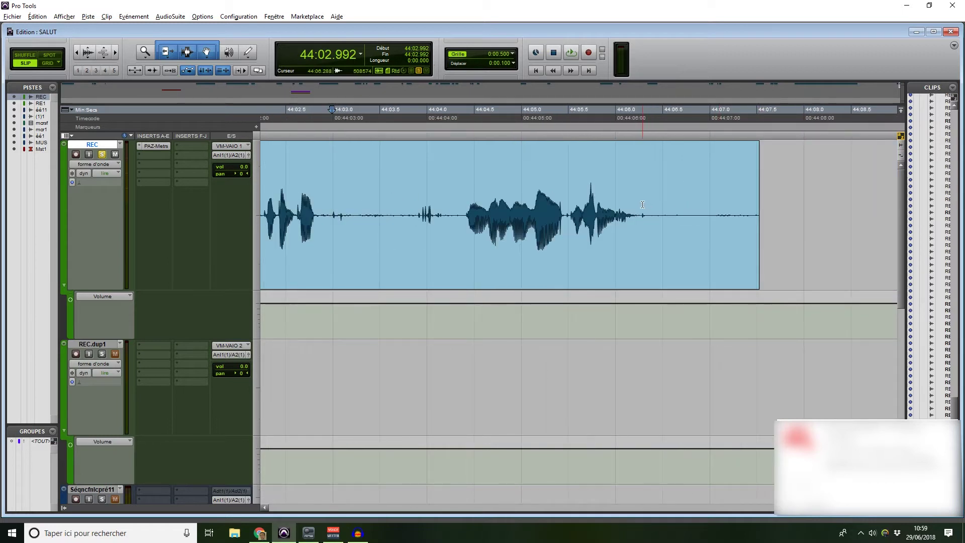
scroll(643, 205, left, 3)
scroll(642, 205, down, 1)
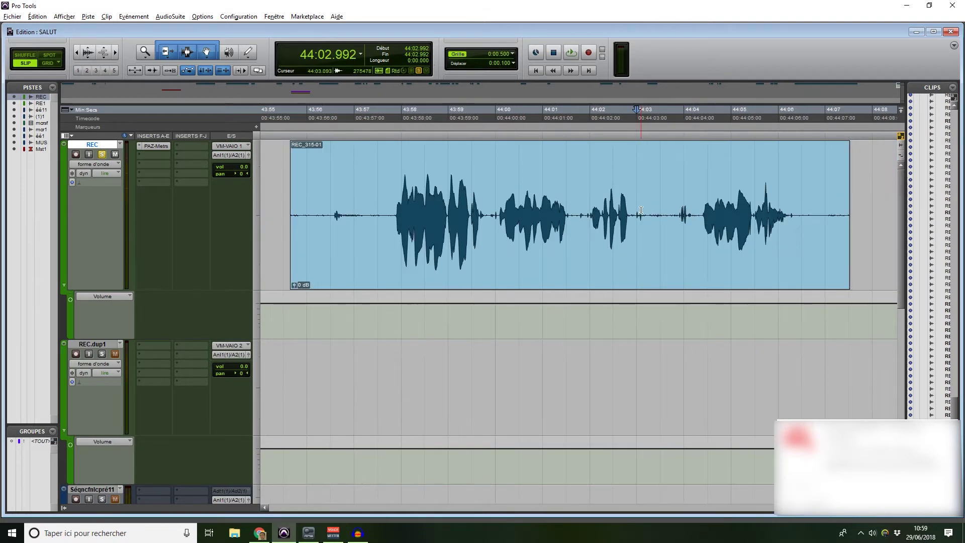
scroll(398, 209, left, 2)
Listen to the small noise before the first word, starting from 43:56.480.
drag(404, 209, 450, 207)
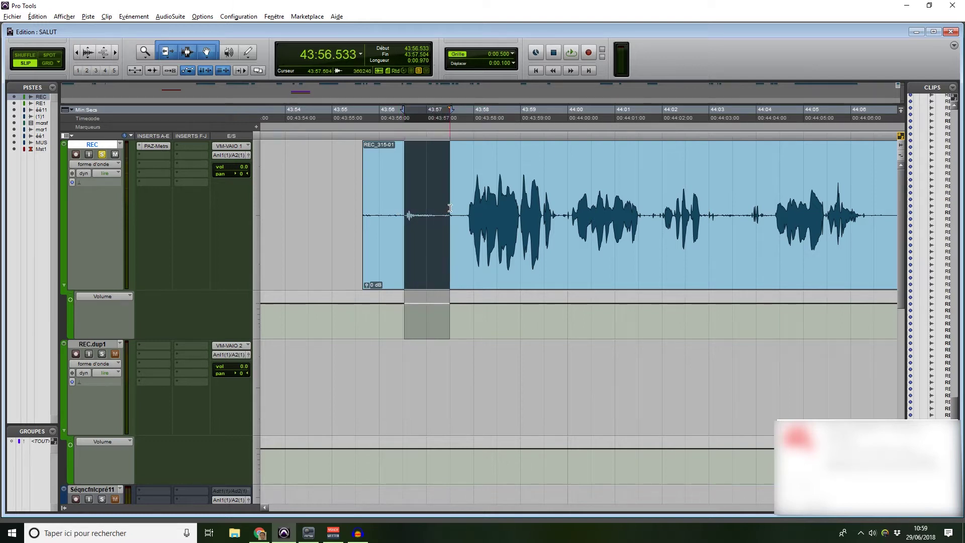
click(401, 194)
key(space)
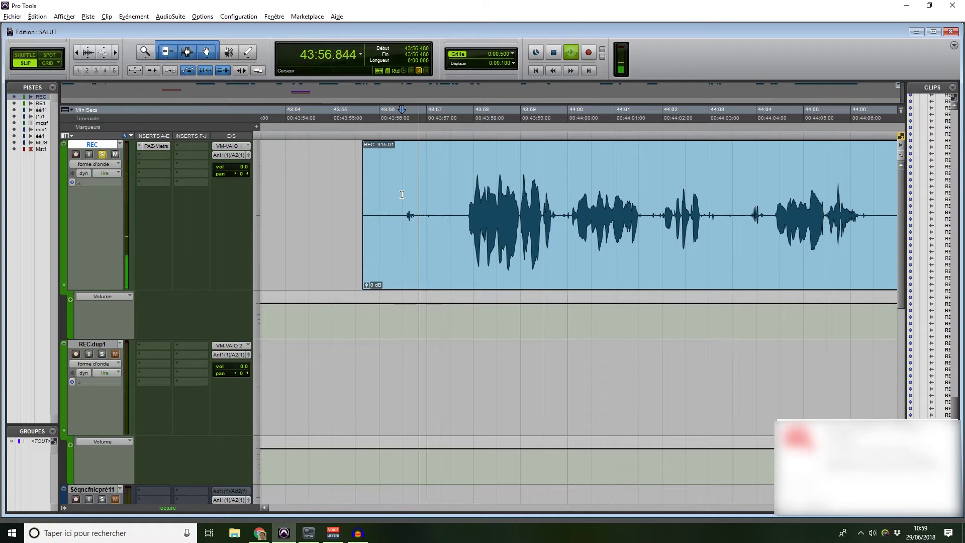
key(space)
key(space)
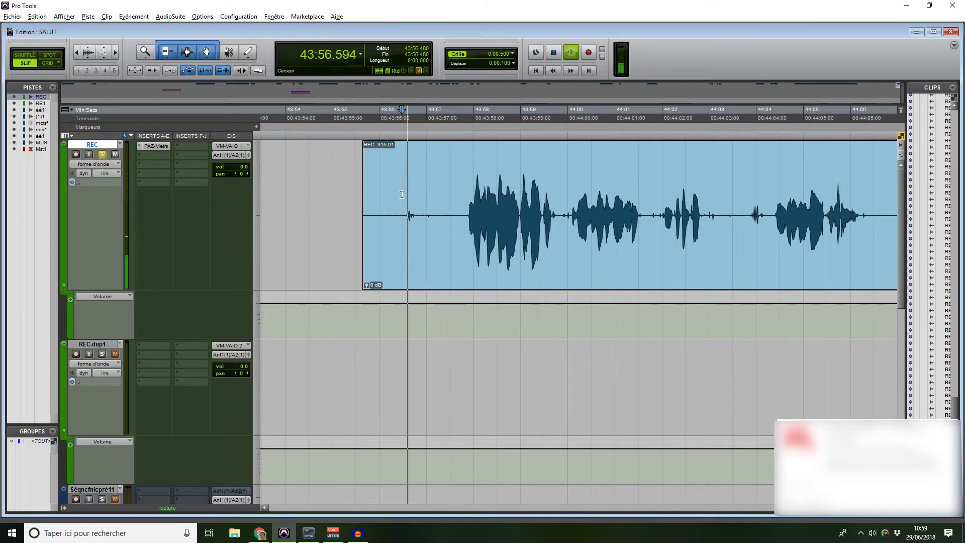
key(space)
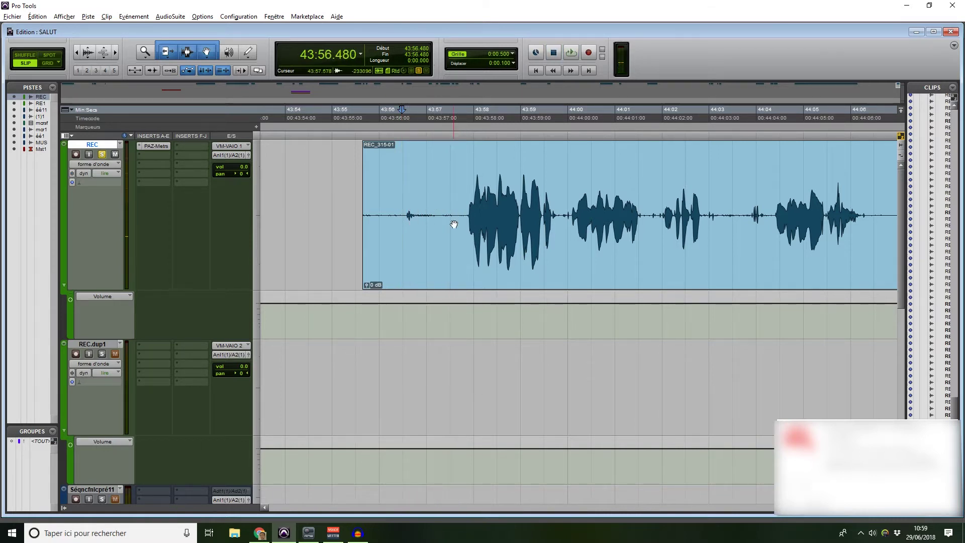
Trim the start of the REC_315-01 clip to 43:57.728, just before the first word.
click(452, 193)
click(460, 201)
key(a)
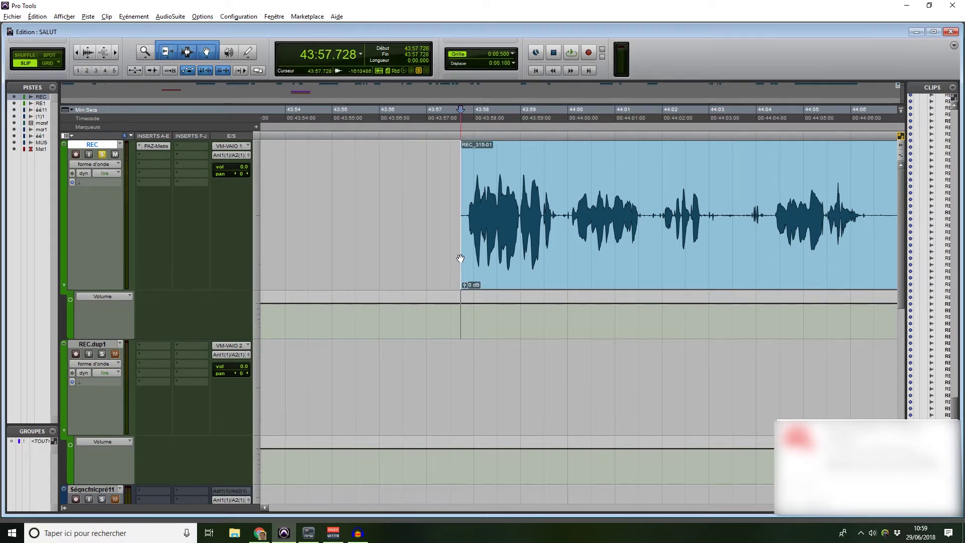
Examine the small click after the last word, between 44:06.261 and 44:06.325, with the waveform enlarged.
click(503, 273)
scroll(495, 266, right, 5)
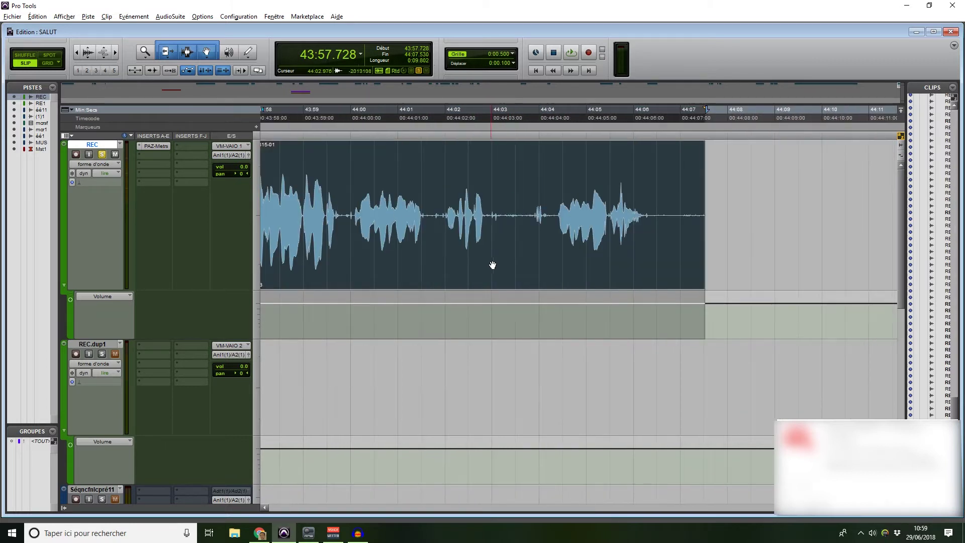
click(645, 207)
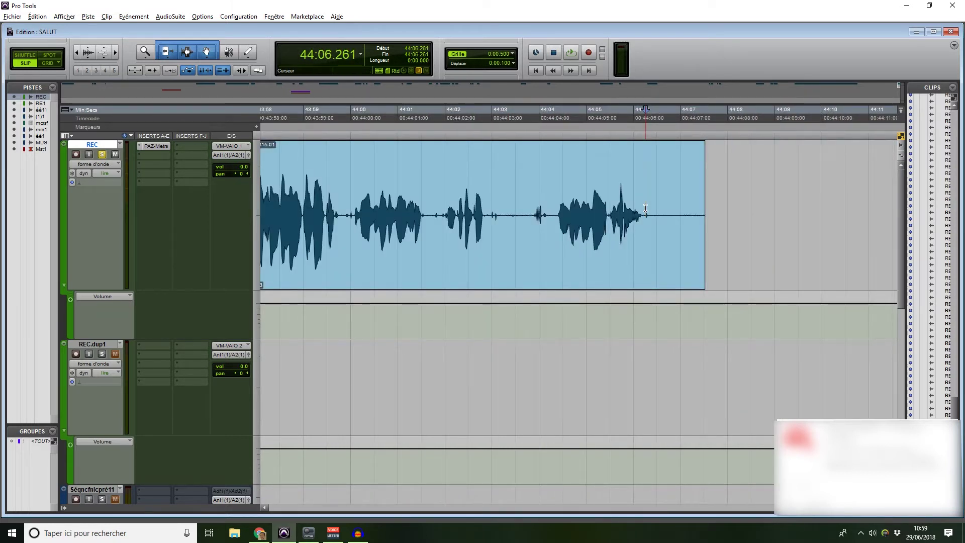
drag(645, 208, 649, 208)
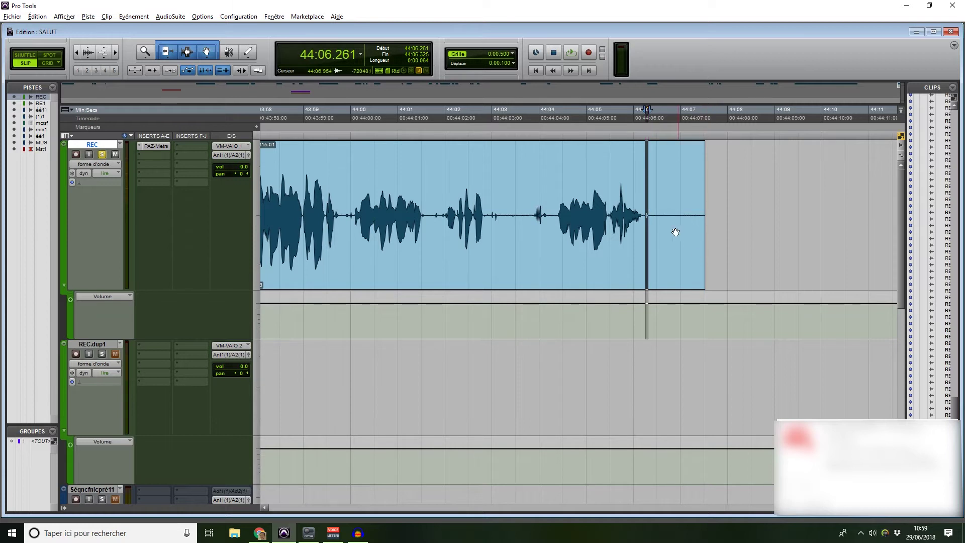
key(t)
key(t)
key(t)
key(t)
key(t)
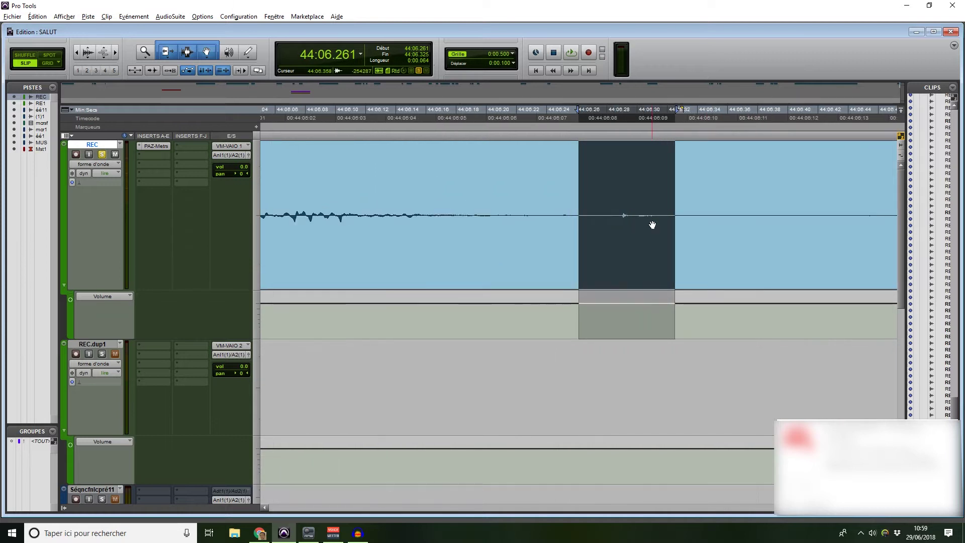
key(ctrl+alt+bracketright)
key(ctrl+alt+bracketright)
key(ctrl+alt+bracketright)
key(ctrl+alt+bracketright)
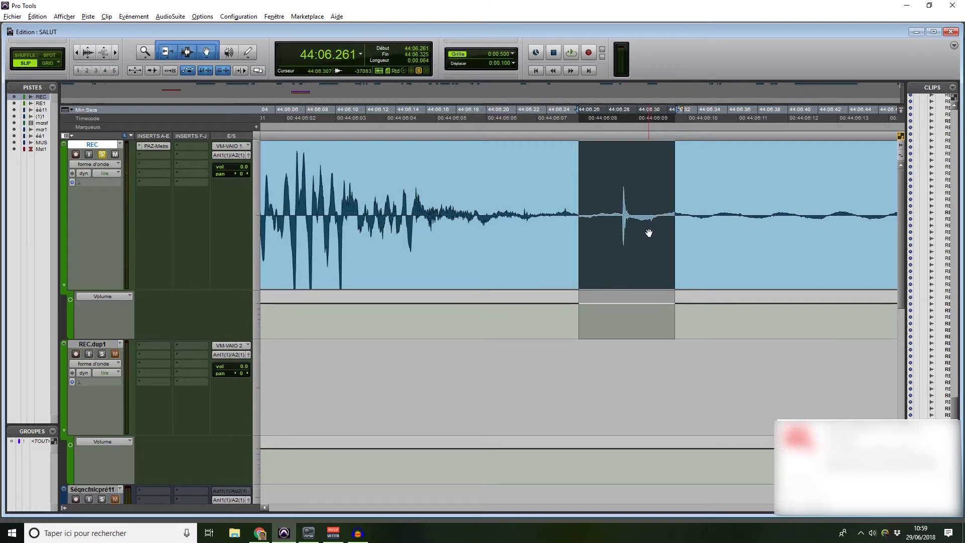
Compare the click after the last word with the surrounding background noise at different waveform heights.
key(ctrl+alt+bracketleft)
key(ctrl+alt+bracketleft)
key(ctrl+alt+bracketleft)
key(ctrl+alt+bracketright)
key(ctrl+alt+bracketright)
key(ctrl+alt+bracketright)
key(ctrl+alt+bracketright)
key(ctrl+alt+bracketleft)
drag(524, 197, 795, 200)
click(613, 199)
click(622, 198)
key(ctrl+bracketleft)
key(ctrl+bracketleft)
key(ctrl+bracketleft)
key(ctrl+bracketleft)
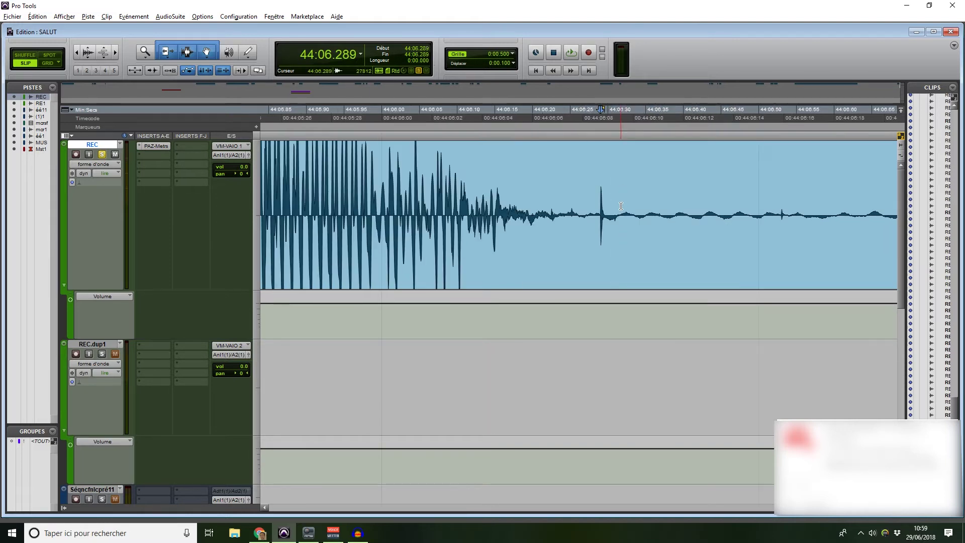
key(ctrl+alt+bracketleft)
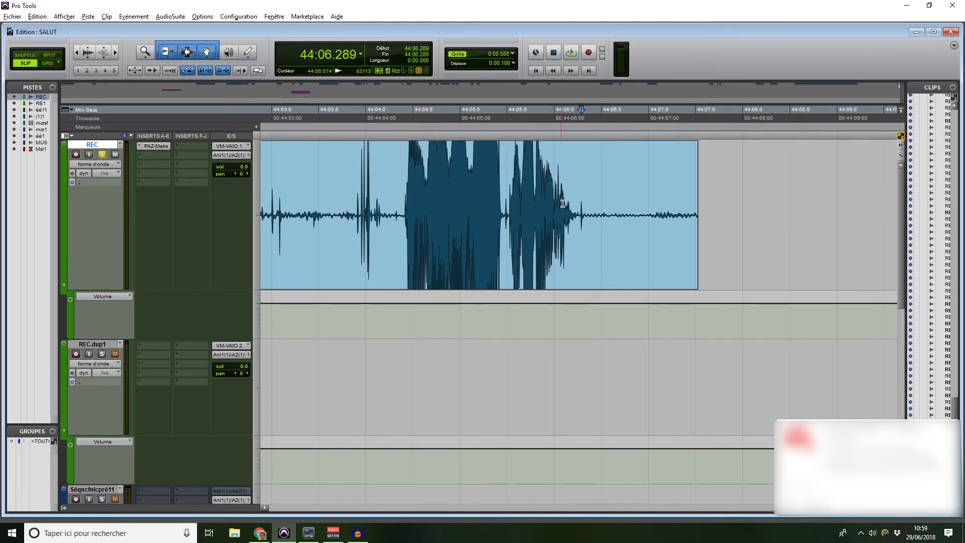
key(ctrl+alt+bracketleft)
key(ctrl+alt+bracketleft)
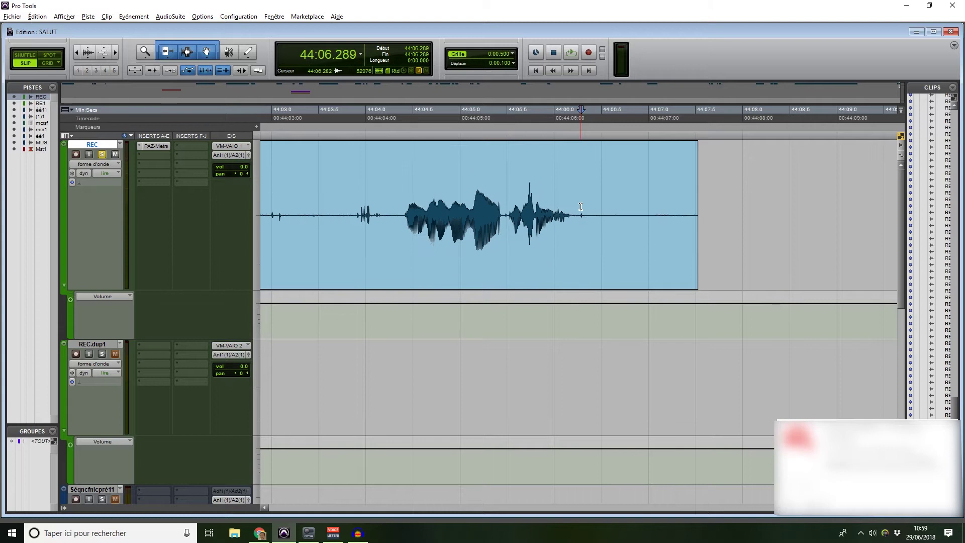
Trim the end of the REC_315-01 clip to 44:06.266, just before the click after the last word.
click(575, 206)
click(578, 206)
drag(578, 205, 617, 204)
click(579, 200)
key(s)
scroll(585, 224, left, 5)
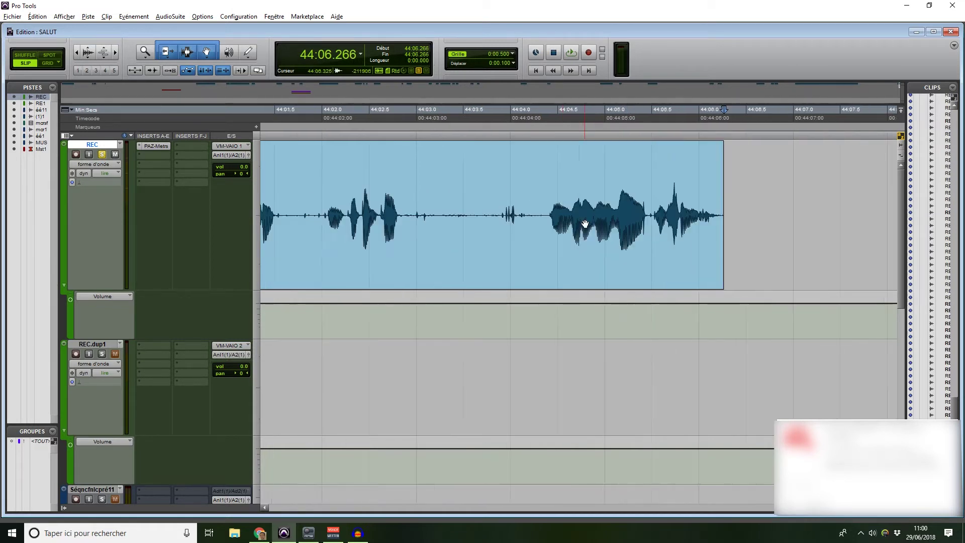
Delete the noisy pause between 44:02.965 and 44:04.362, and move the last phrase's clip earlier to close the gap.
drag(614, 205, 576, 221)
drag(485, 213, 616, 213)
key(space)
key(space)
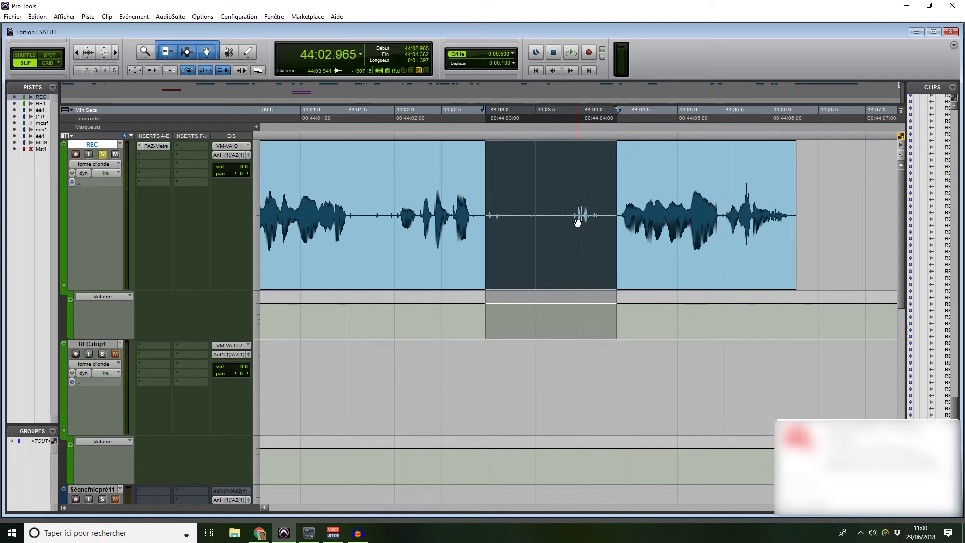
key(Delete)
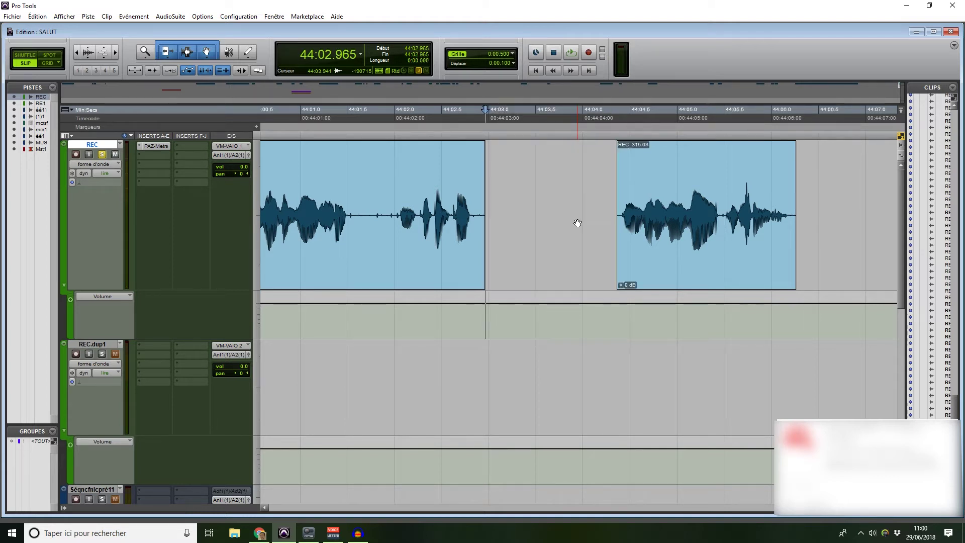
click(631, 243)
drag(663, 241, 562, 243)
Delete the pause before the short third phrase, and move the two following clips earlier to tighten the gaps.
scroll(562, 244, left, 5)
drag(616, 207, 565, 207)
key(Delete)
drag(627, 252, 586, 254)
drag(757, 262, 698, 267)
scroll(703, 259, left, 5)
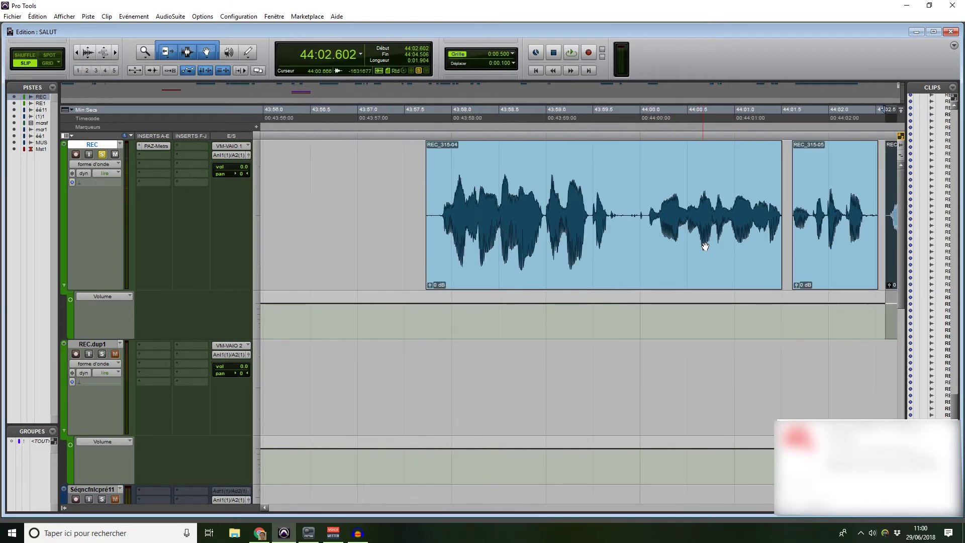
Delete the pause from 43:59.701 to 44:00.042, and move the three following clips together up to the first phrase.
drag(645, 207, 612, 234)
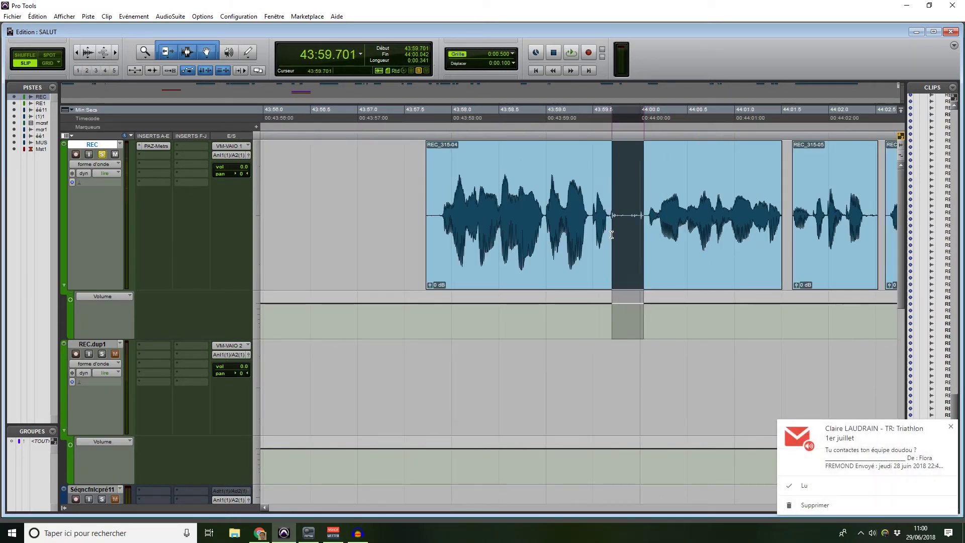
key(Delete)
click(717, 269)
scroll(718, 272, right, 3)
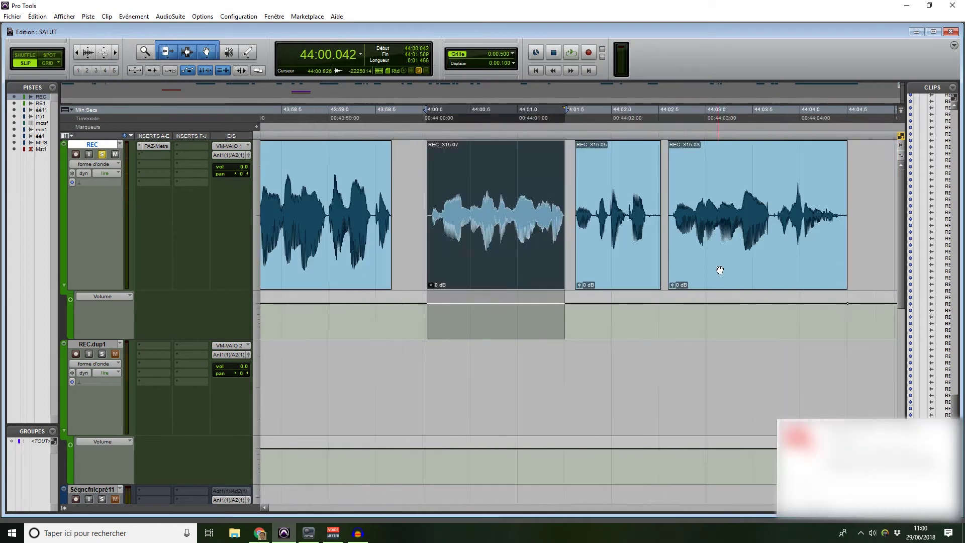
scroll(718, 271, right, 1)
shift+click(700, 261)
scroll(700, 261, left, 2)
drag(641, 261, 607, 260)
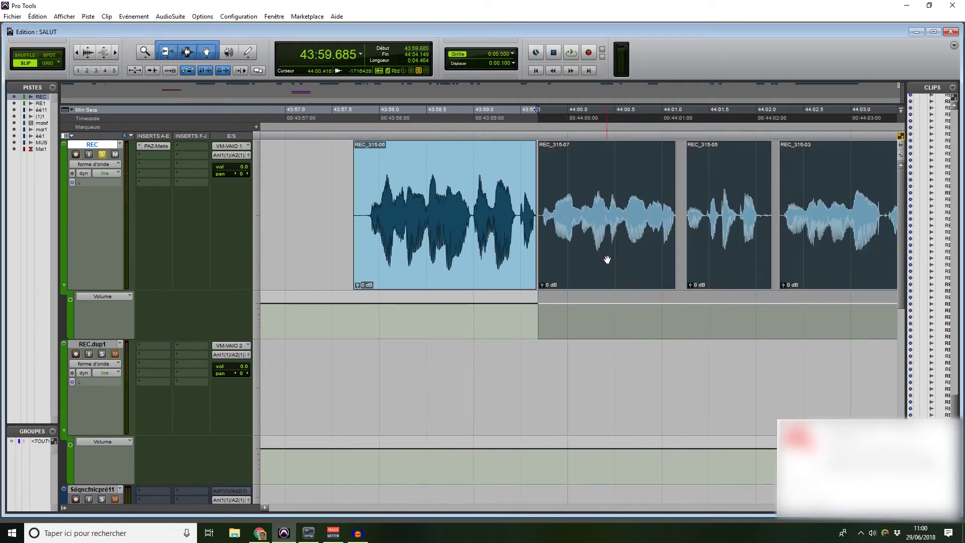
Select all four phrase clips on the REC track, from 43:57.728 to 44:04.149.
scroll(598, 256, left, 1)
shift+click(589, 253)
scroll(581, 252, right, 1)
key(r)
key(r)
scroll(595, 256, right, 1)
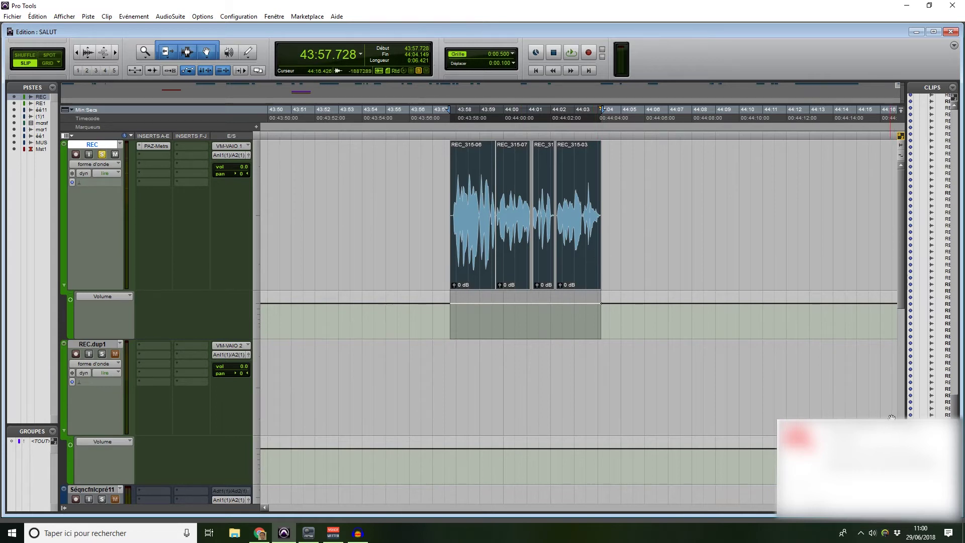
key(t)
scroll(607, 283, right, 4)
scroll(585, 294, left, 1)
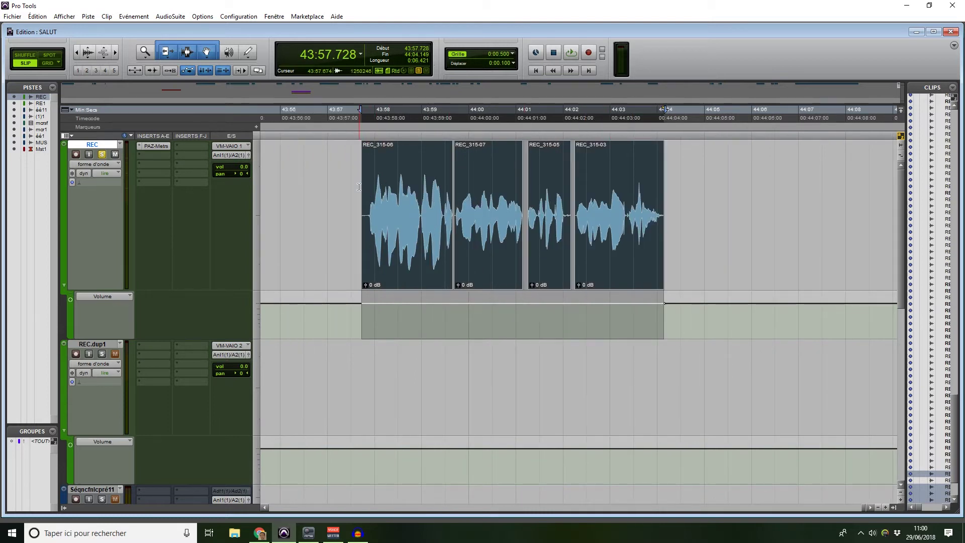
Play back the four selected phrase clips on the REC track from 43:57.728.
key(space)
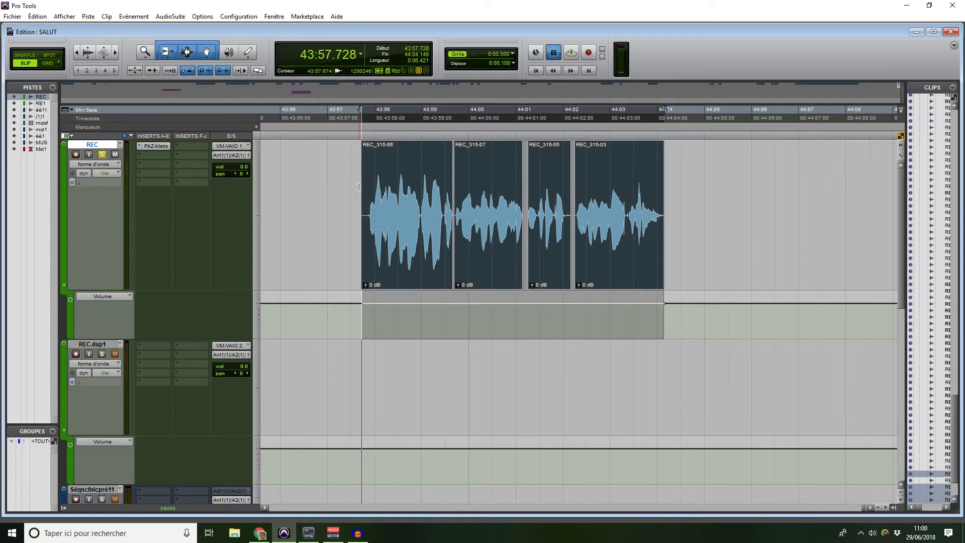
key(space)
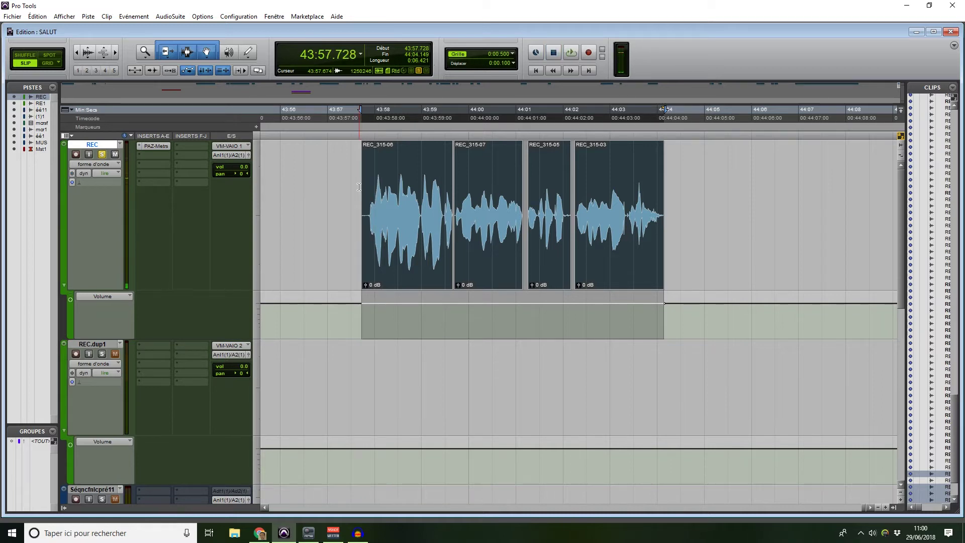
key(space)
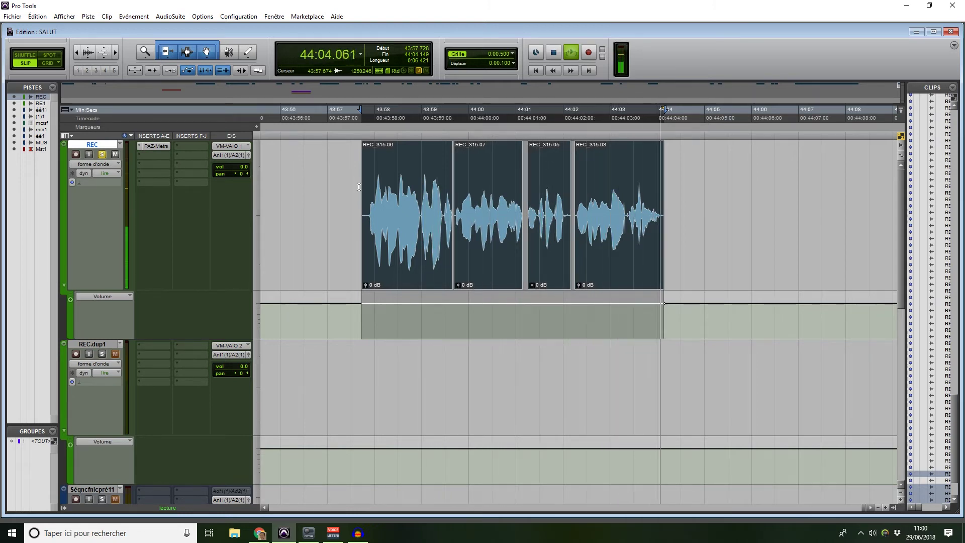
key(space)
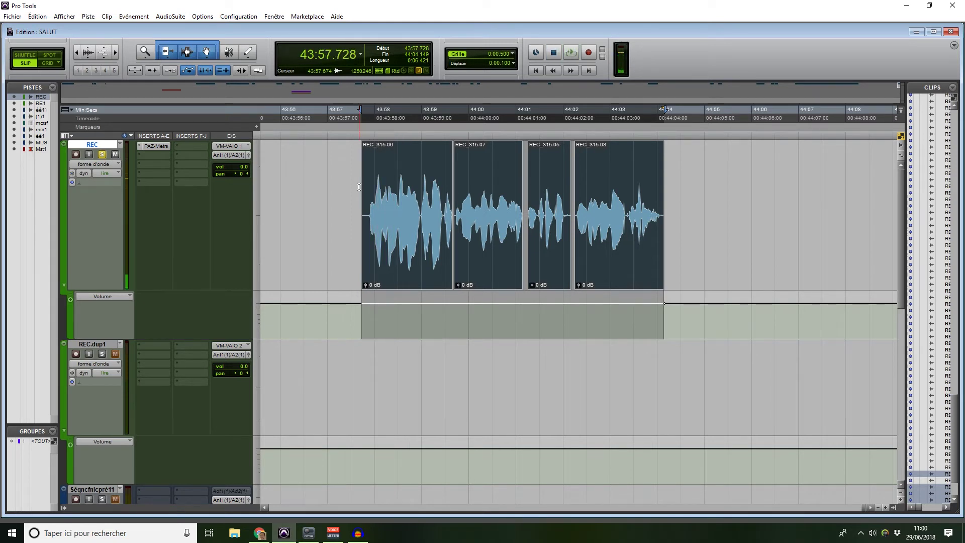
Move the first phrase's clip slightly earlier so it starts at 43:57.637.
click(430, 167)
scroll(430, 167, right, 2)
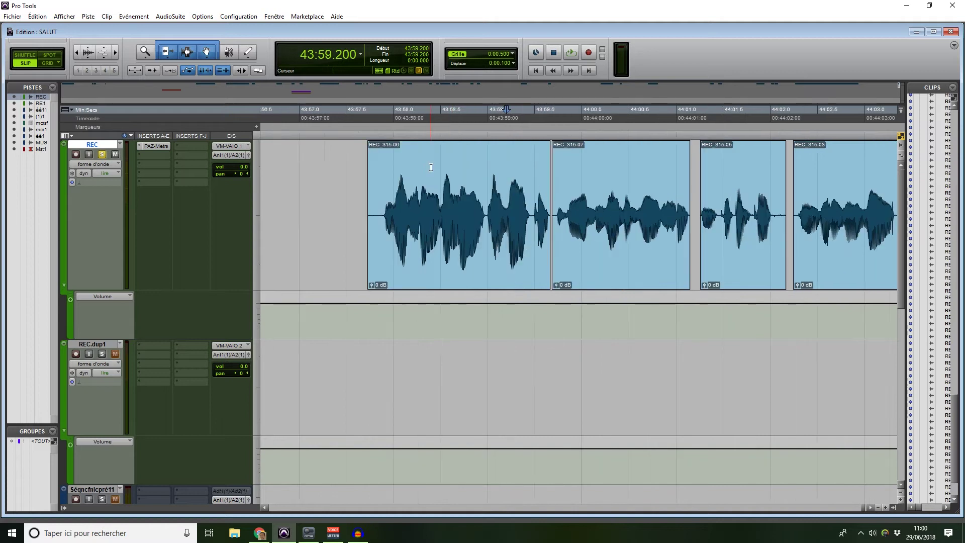
drag(502, 250, 494, 254)
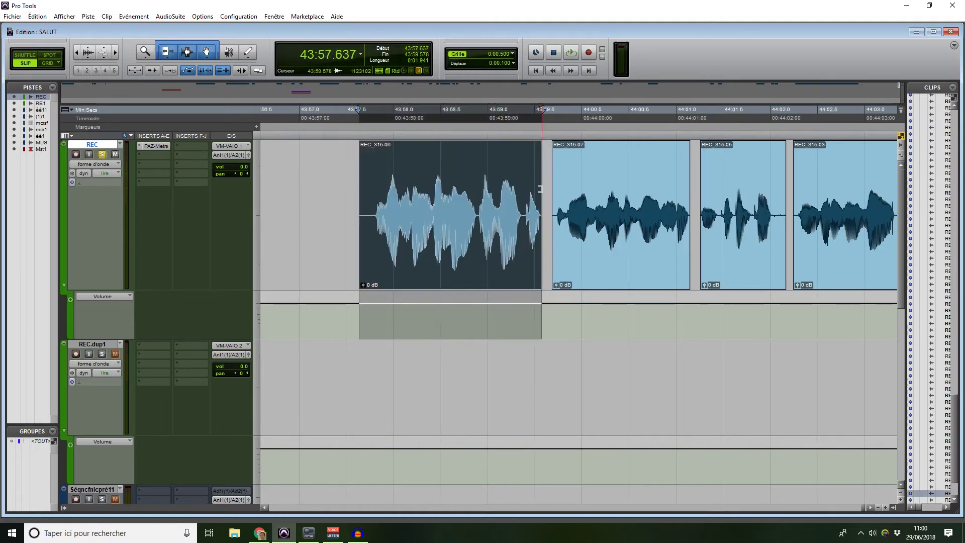
Examine the gaps between the four phrase clips on the REC track.
scroll(540, 187, right, 4)
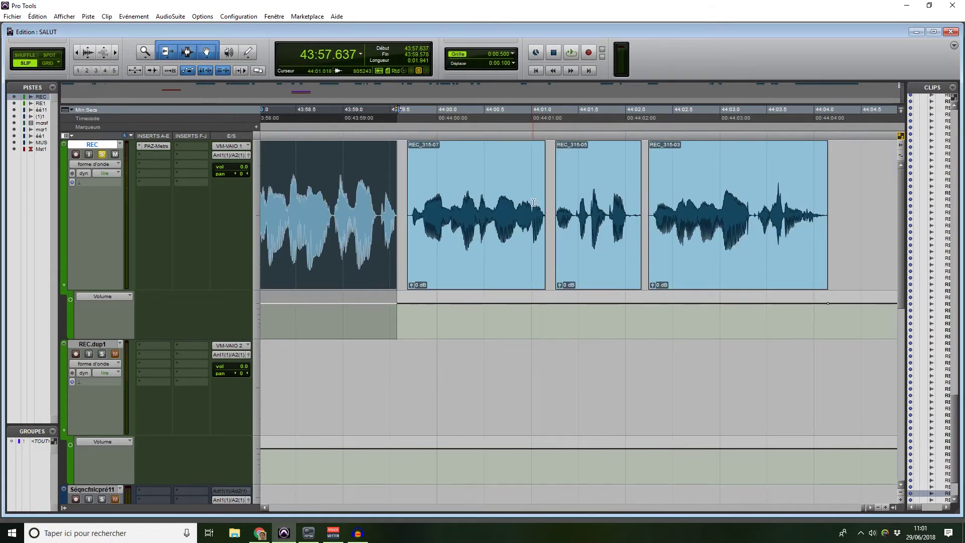
scroll(566, 221, right, 2)
scroll(691, 192, left, 6)
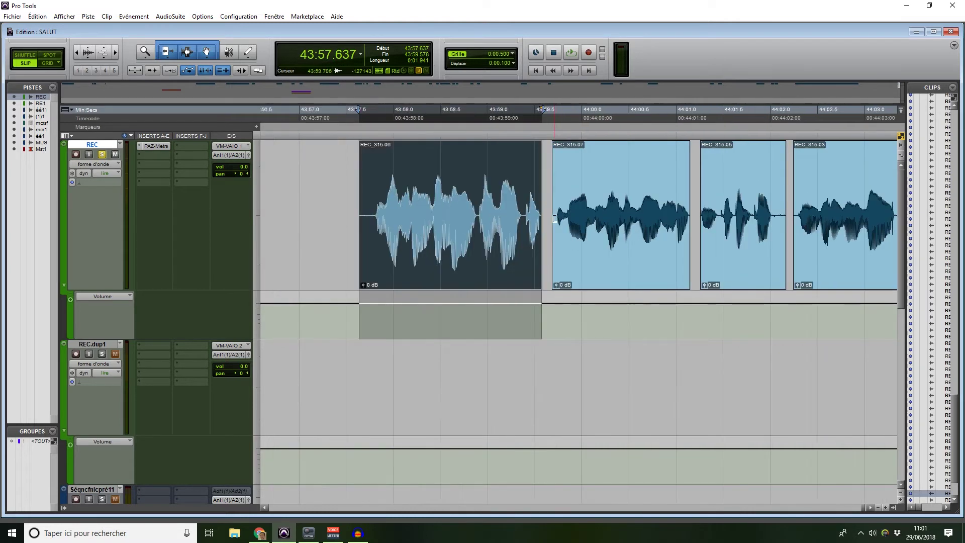
click(343, 187)
click(524, 211)
scroll(525, 211, right, 2)
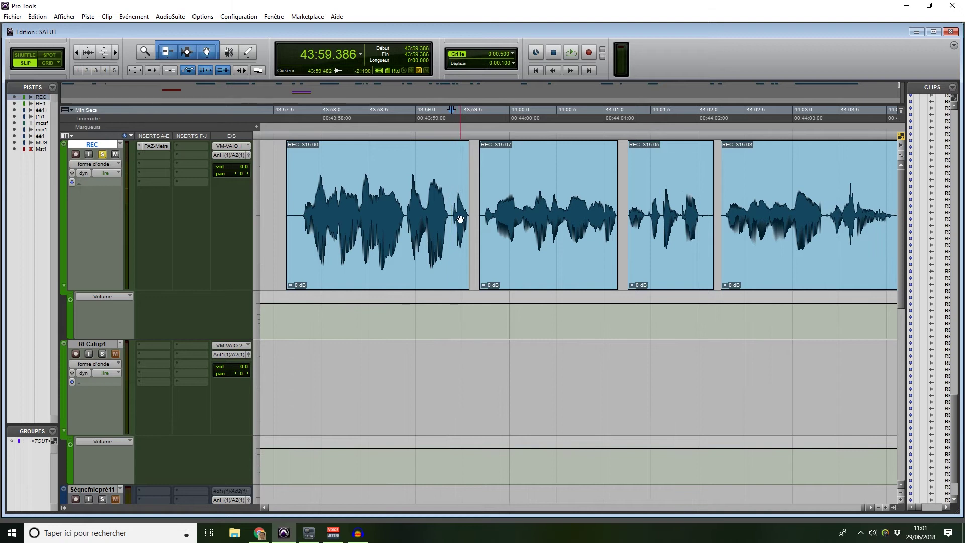
click(609, 211)
scroll(609, 210, right, 2)
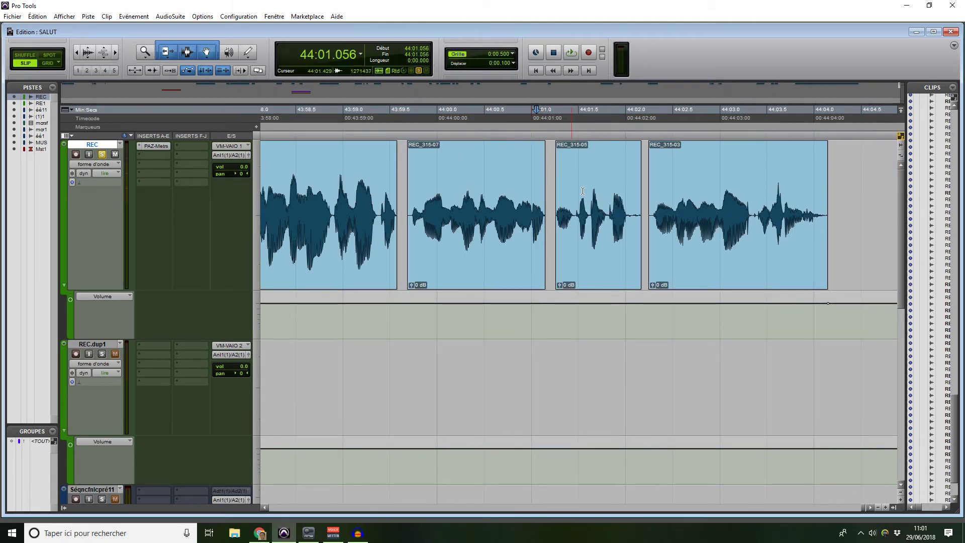
Try deleting the small noise within the last phrase's clip, just before 44:03.400.
click(756, 203)
key(ctrl+])
key(ctrl+])
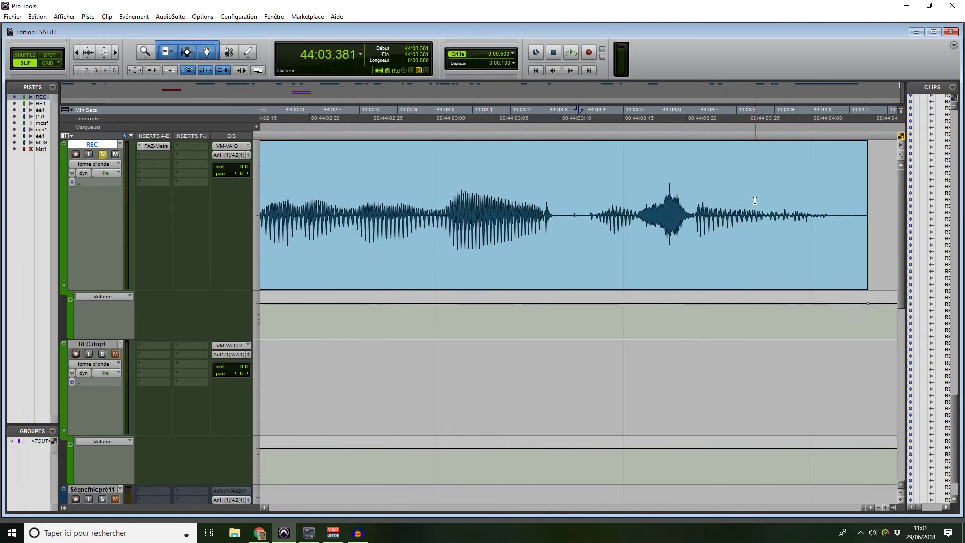
mouse_move(557, 199)
mouse_down()
mouse_move(607, 202)
mouse_move(593, 198)
mouse_move(605, 170)
mouse_move(546, 161)
mouse_up()
key(Delete)
key(ctrl+alt+])
key(ctrl+alt+])
key(ctrl+alt+[)
key(ctrl+alt+[)
key(ctrl+[)
key(ctrl+[)
Play back the cut from 44:02.840 and undo the noise deletion in the last phrase's clip.
click(476, 159)
key(space)
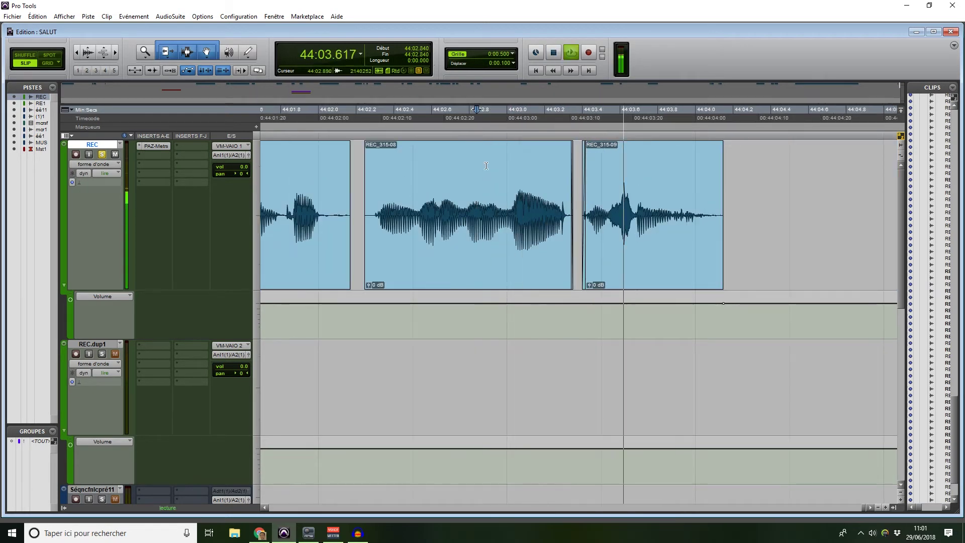
key(space)
key(ctrl+z)
key(ctrl+z)
key(ctrl+z)
key(ctrl+z)
Play the restored last phrase repeatedly from around 44:03.018 to check the noise before its final word.
key(space)
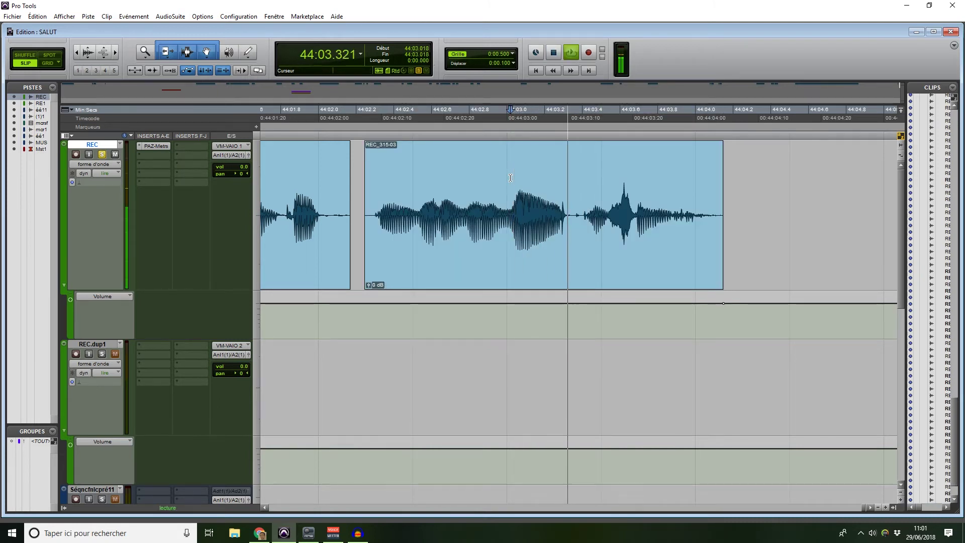
key(space)
key(space)
key(space)
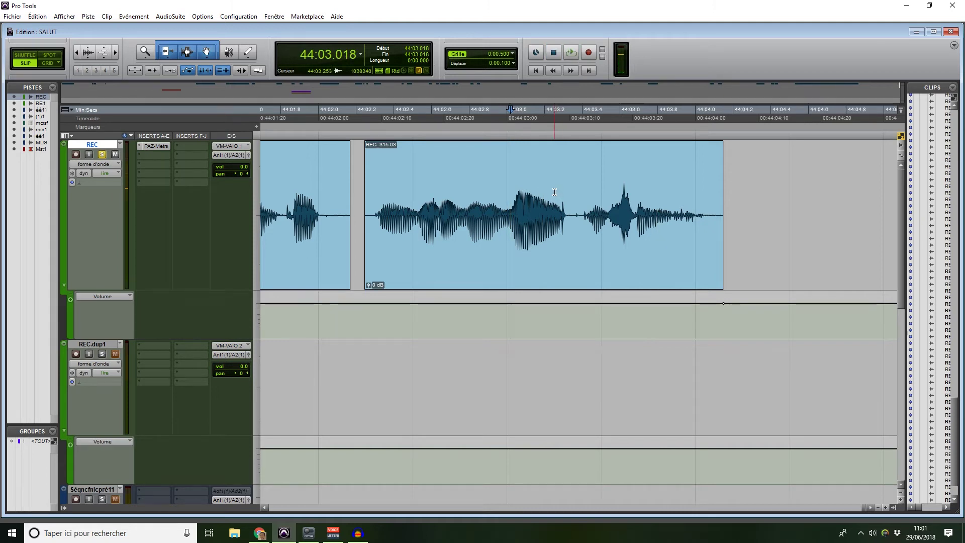
click(517, 186)
key(space)
key(space)
key(space)
key(space)
Split the last phrase's clip on both sides of the small noise, at 44:03.341 and 44:03.400.
click(571, 201)
key(ctrl+e)
click(582, 207)
key(ctrl+e)
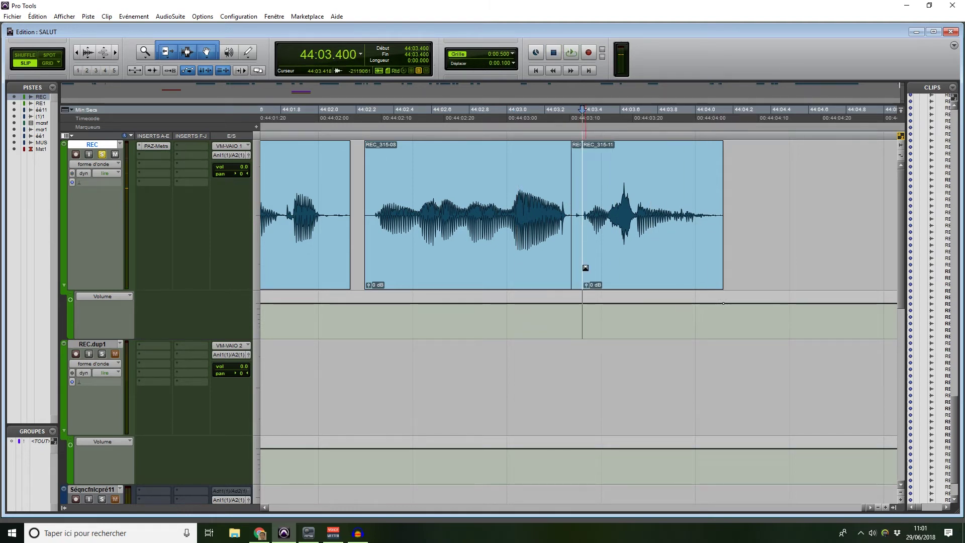
Try adjusting the clip gain of the isolated noise clip between 44:03.341 and 44:03.400.
click(580, 274)
key(ctrl+])
key(ctrl+])
key(ctrl+])
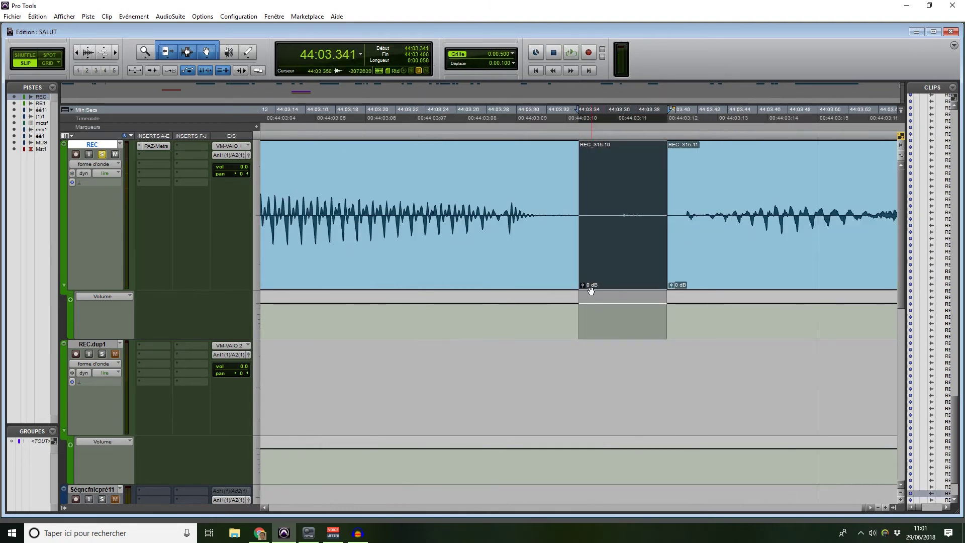
drag(583, 284, 583, 277)
key(r)
key(r)
key(r)
key(ctrl+[)
Play the last phrase from around 44:02.650 across the isolated noise clip.
click(513, 206)
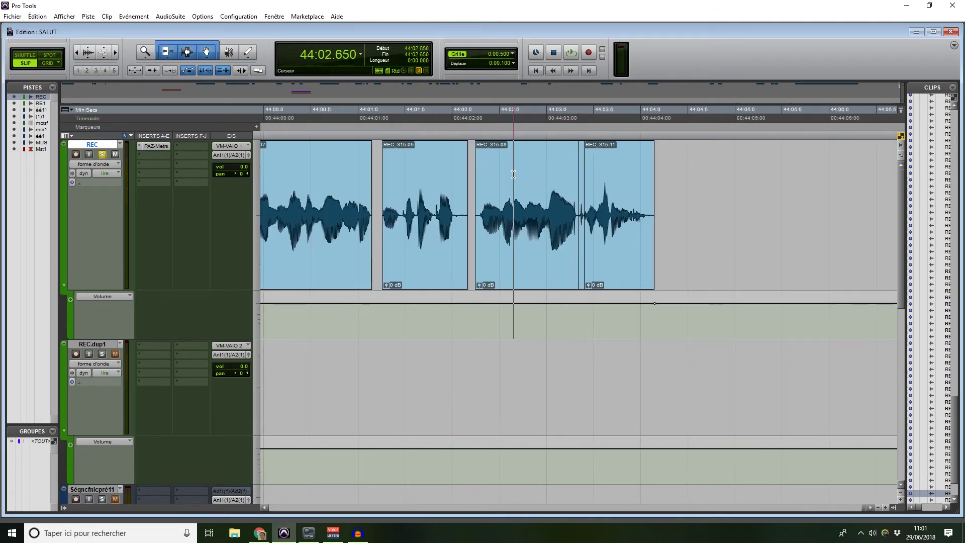
key(space)
key(space)
key(space)
key(space)
click(525, 216)
key(space)
Delete the isolated noise clip between the last phrase's two parts, and play the result from 44:02.805.
click(579, 268)
click(529, 178)
key(space)
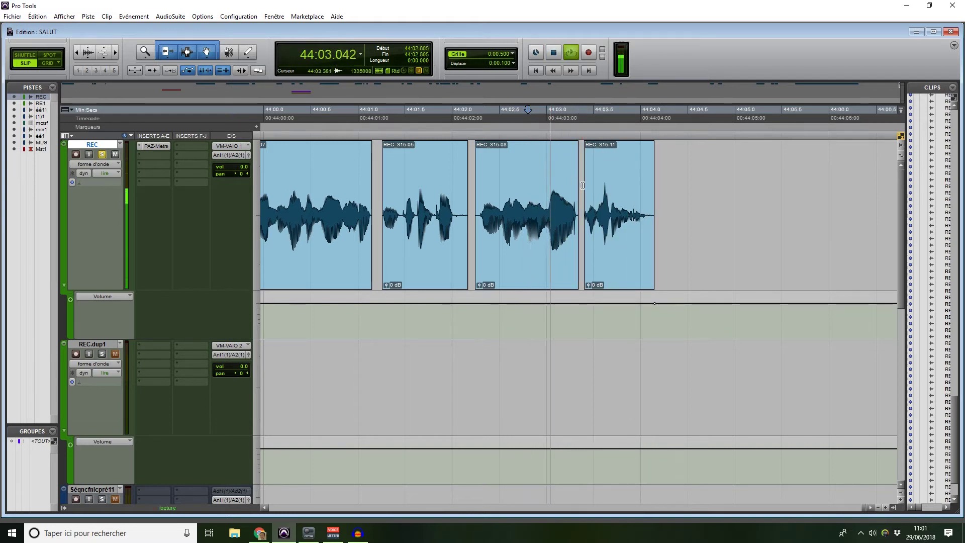
key(space)
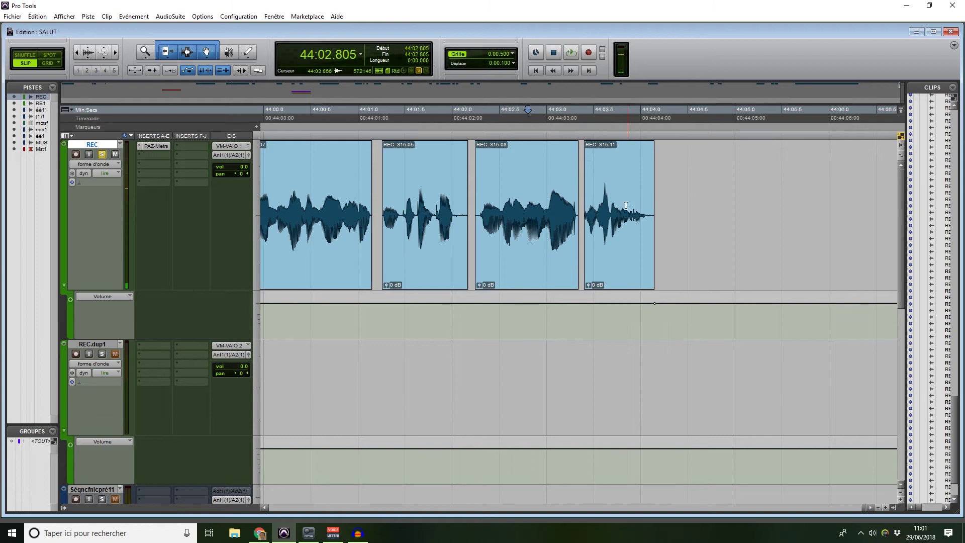
Trim the end of the third phrase's clip back to about 44:02.05.
scroll(602, 201, left, 3)
click(602, 201)
click(578, 191)
scroll(565, 191, left, 3)
Trim the end of the first phrase's clip to about 43:59.571 and add a fade-out about 10 ms long.
click(493, 196)
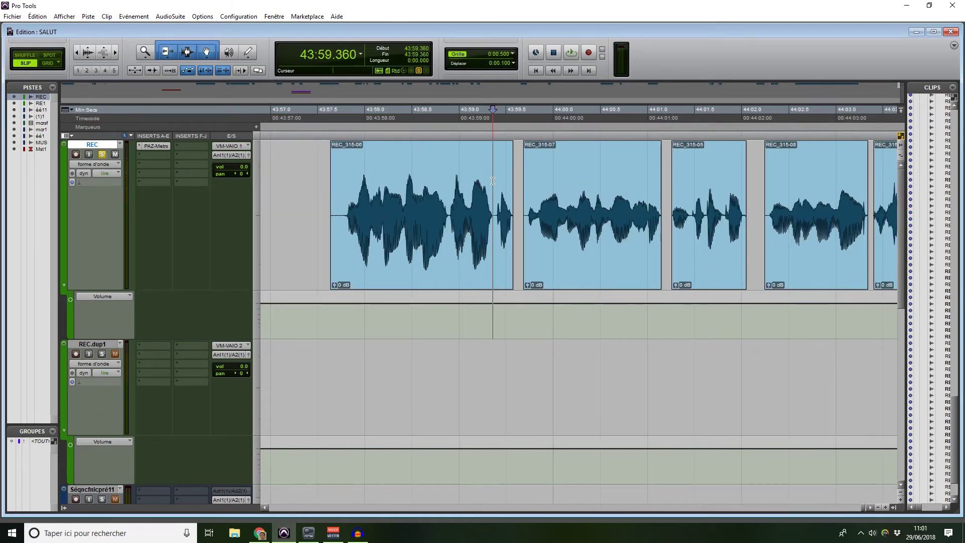
key(ctrl+bracketright)
key(ctrl+bracketright)
click(550, 173)
key(ctrl+bracketright)
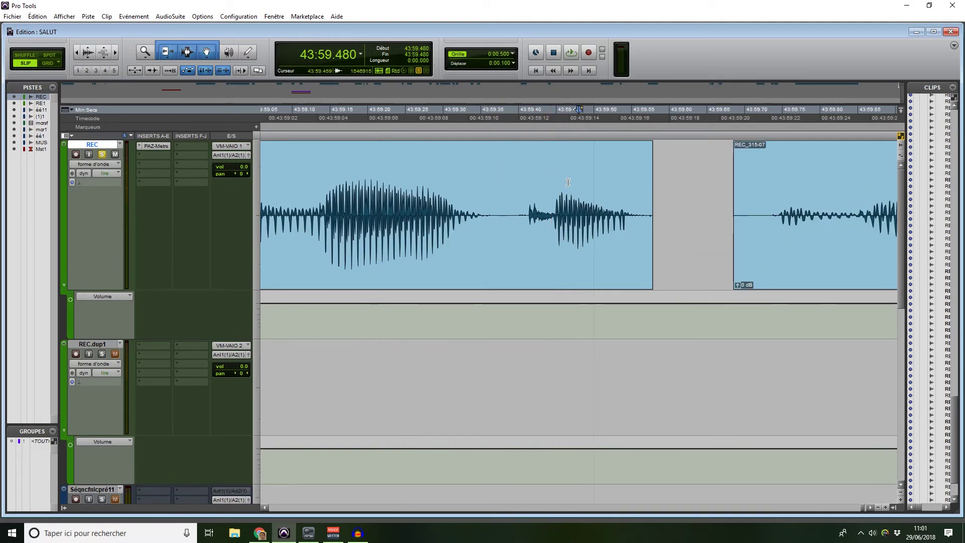
key(ctrl+bracketright)
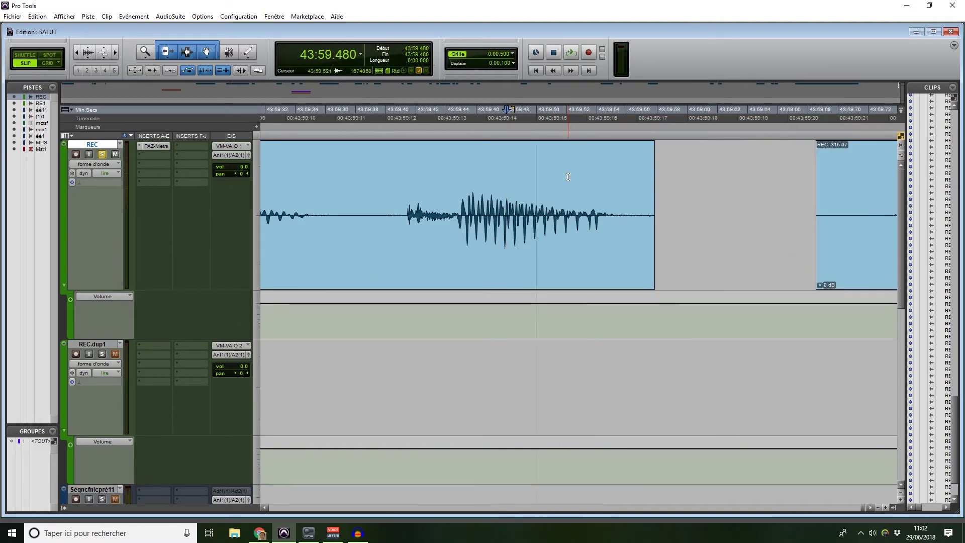
click(644, 196)
key(s)
drag(638, 166, 629, 167)
Play the end of the first phrase to check its trimmed and faded tail.
scroll(562, 165, left, 2)
click(512, 176)
key(space)
key(space)
click(453, 190)
key(space)
key(space)
Examine the decaying waveform at the end of the first phrase, around 43:59.525 to 43:59.546, for clicks.
click(679, 195)
key(t)
key(t)
key(t)
key(r)
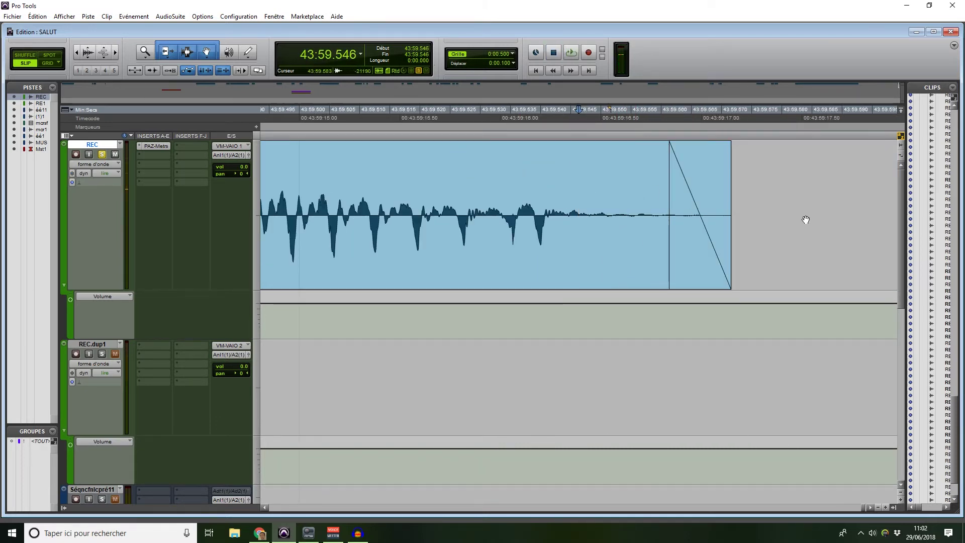
scroll(805, 219, left, 1)
click(572, 200)
key(t)
key(t)
click(635, 200)
key(r)
key(r)
click(587, 197)
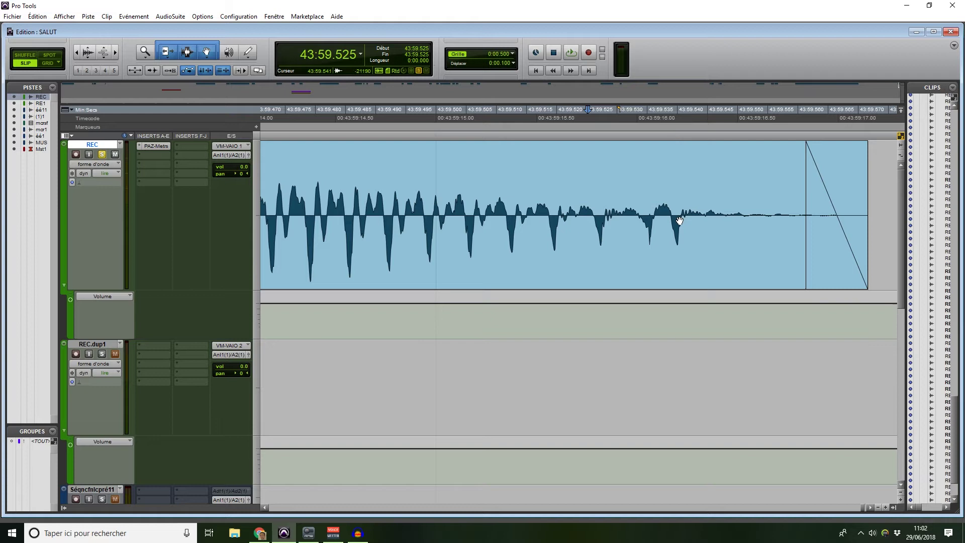
click(622, 183)
key(t)
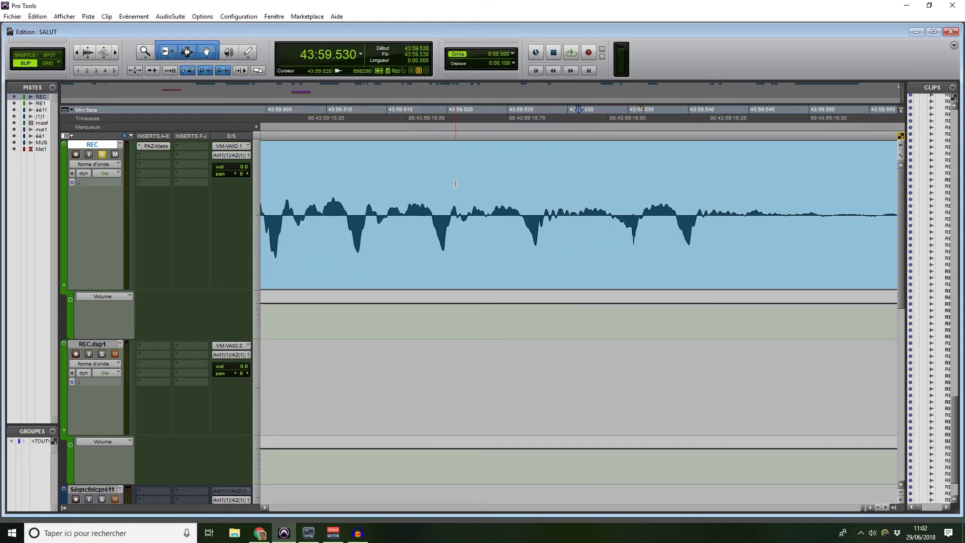
scroll(553, 246, right, 4)
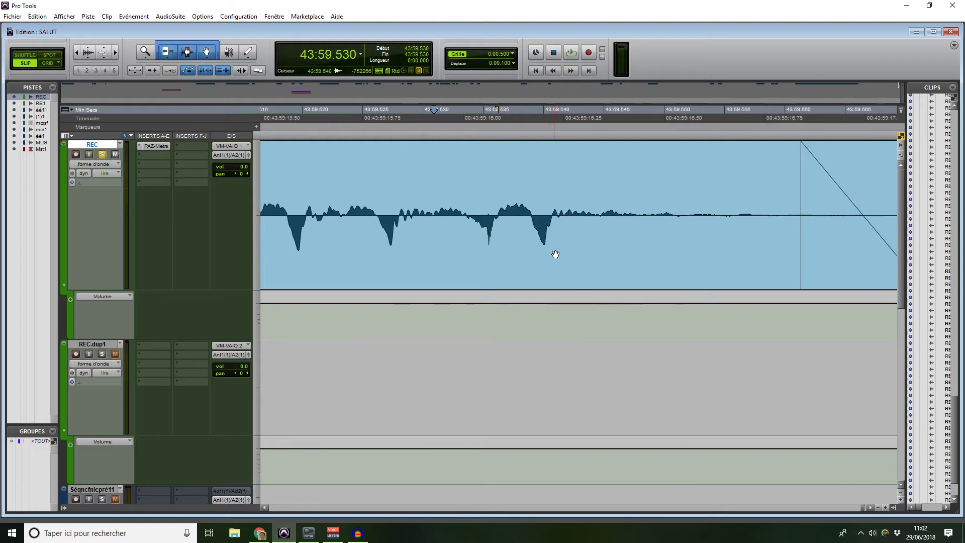
scroll(729, 251, up, 1)
scroll(724, 256, left, 3)
key(r)
key(r)
key(r)
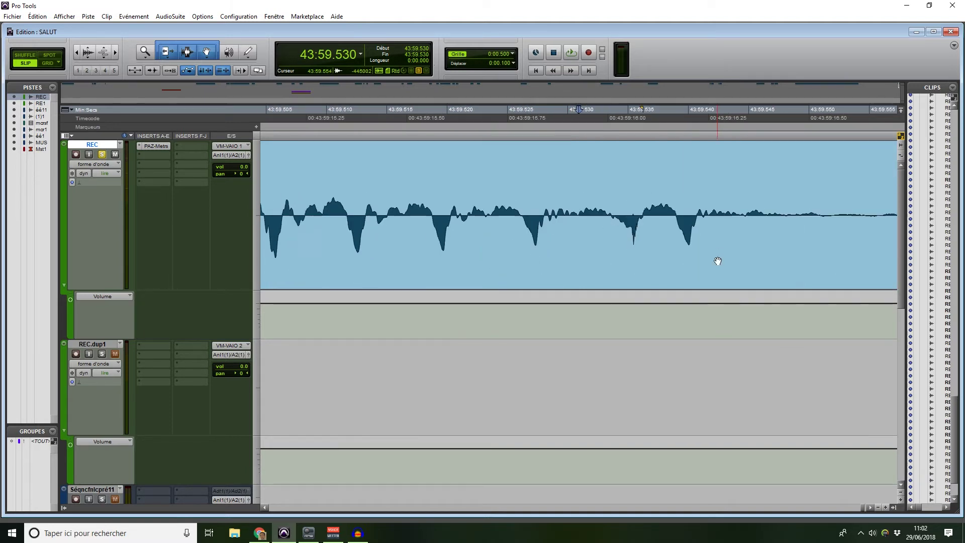
Play the first phrase's final syllable repeatedly from around 43:59.398 to hear the click.
click(396, 171)
key(space)
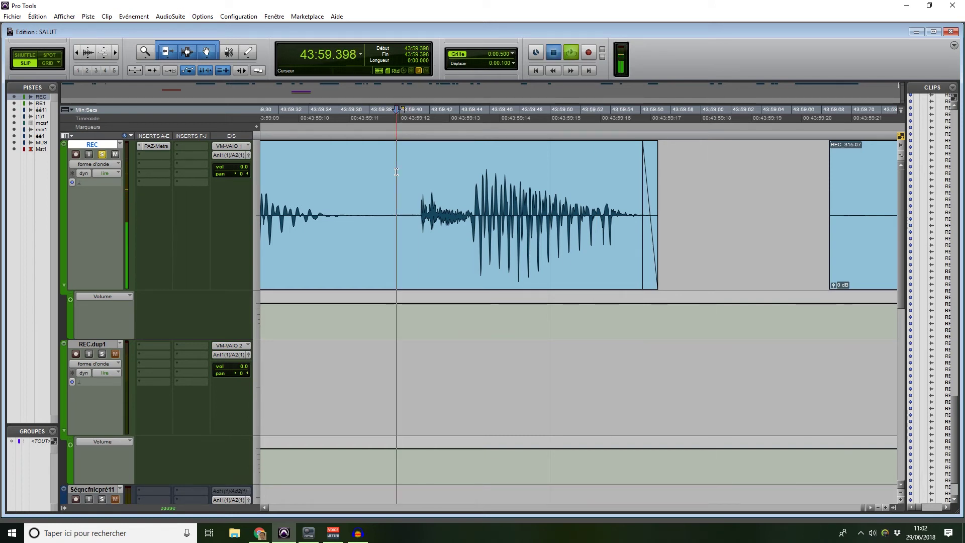
key(space)
drag(418, 211, 639, 212)
click(385, 196)
key(space)
key(space)
key(space)
key(space)
Compare the waveform cycles near the first phrase's end with the irregular section from 43:59.533 to 43:59.542.
click(600, 217)
key(t)
key(t)
key(t)
scroll(733, 185, right, 3)
scroll(641, 217, left, 5)
scroll(641, 217, right, 1)
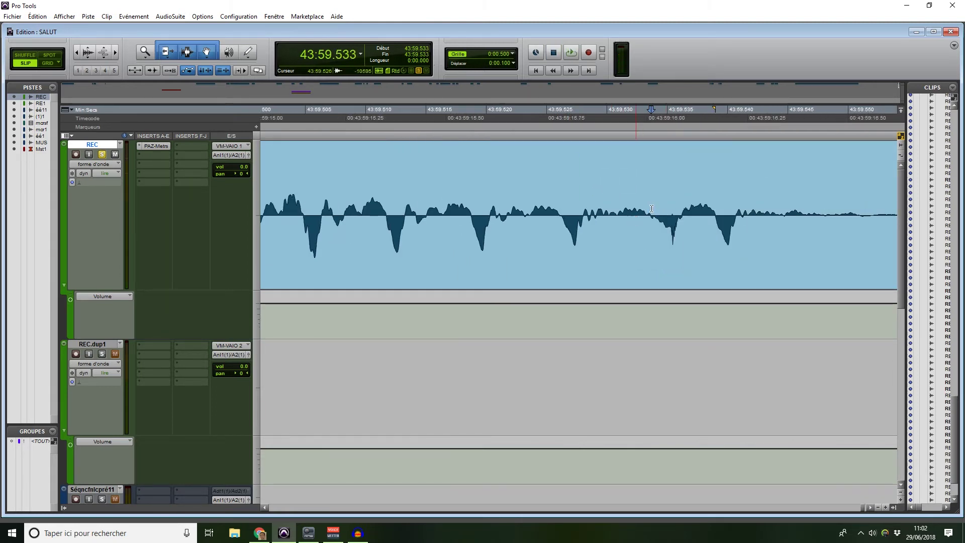
click(613, 182)
scroll(518, 204, right, 1)
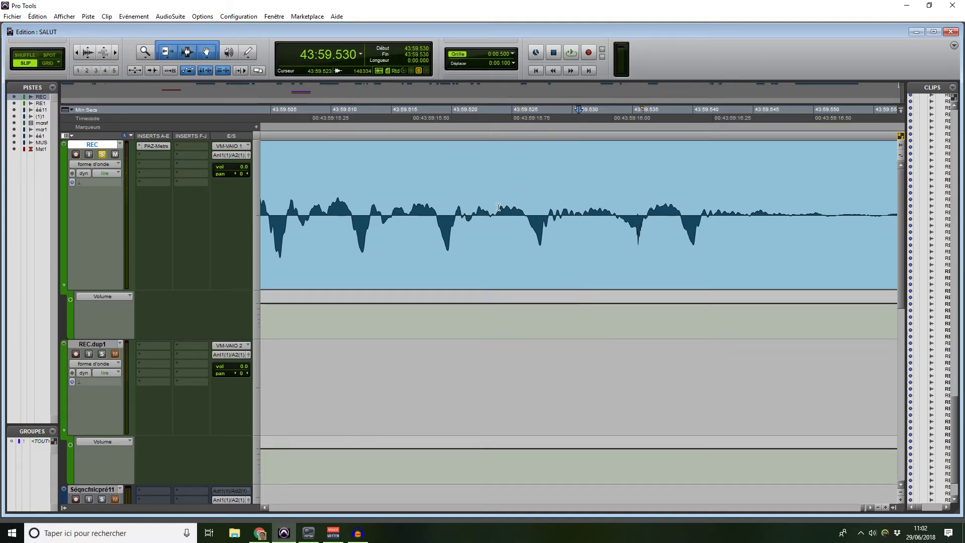
click(523, 212)
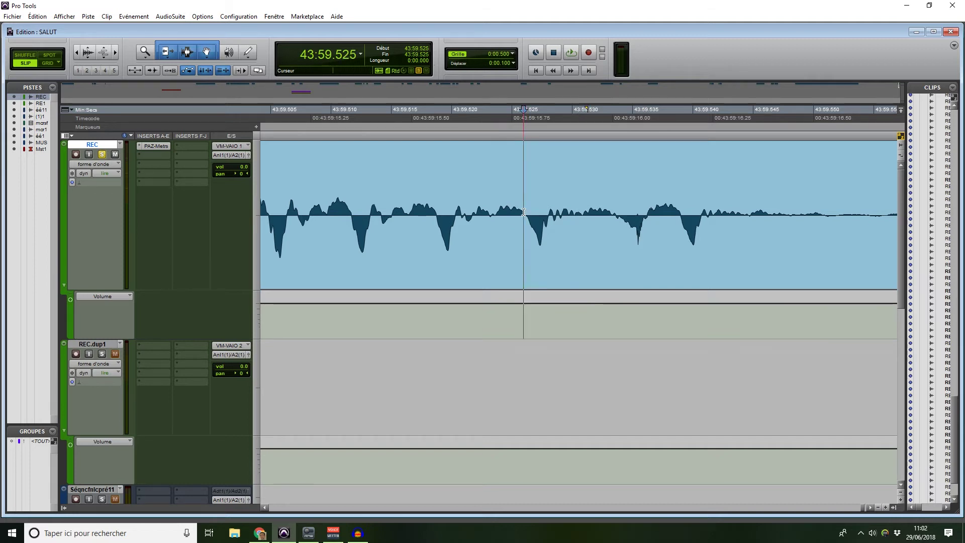
drag(526, 211, 436, 249)
drag(526, 213, 719, 186)
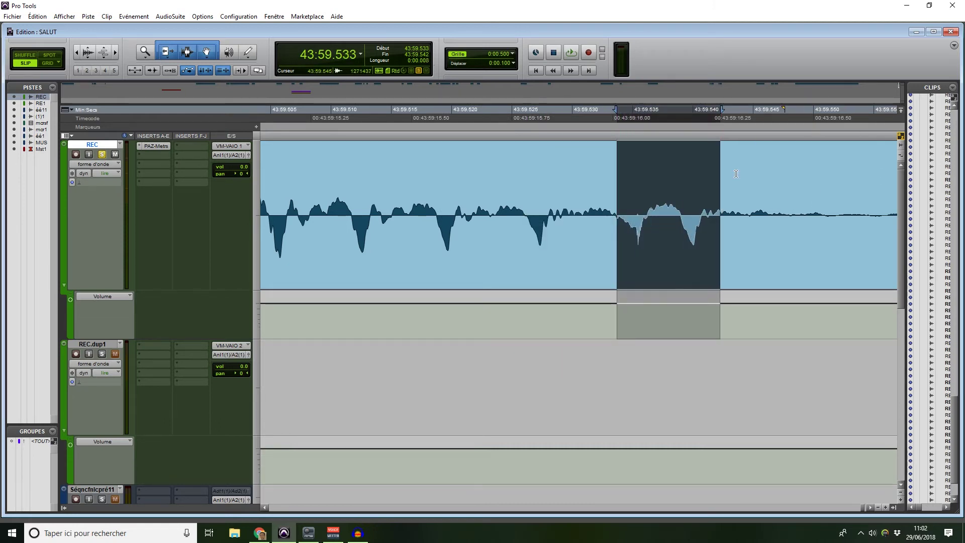
click(273, 192)
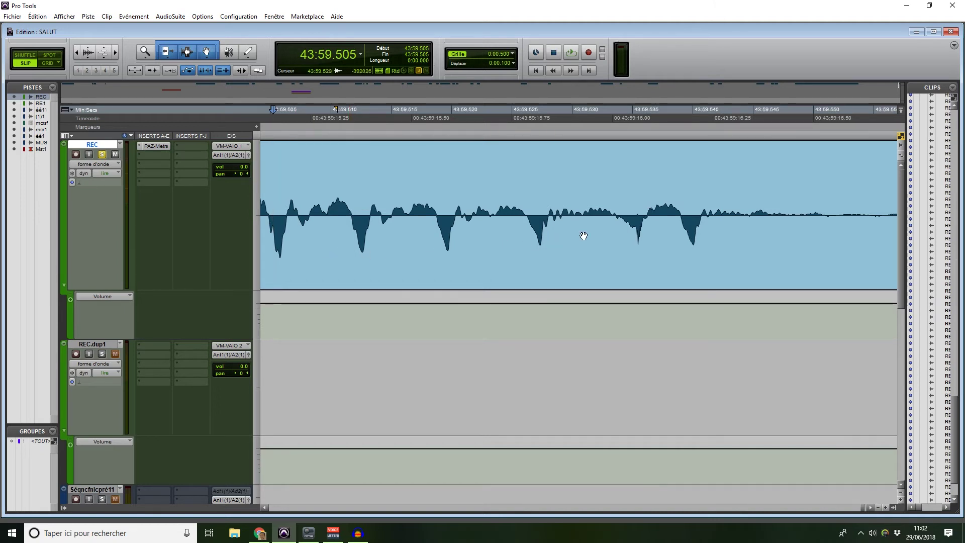
Delete the narrow click spike near the first phrase's end, from 43:59.534 to about 43:59.536.
click(637, 220)
key(ctrl+bracketright)
key(ctrl+bracketright)
key(ctrl+bracketleft)
key(ctrl+bracketleft)
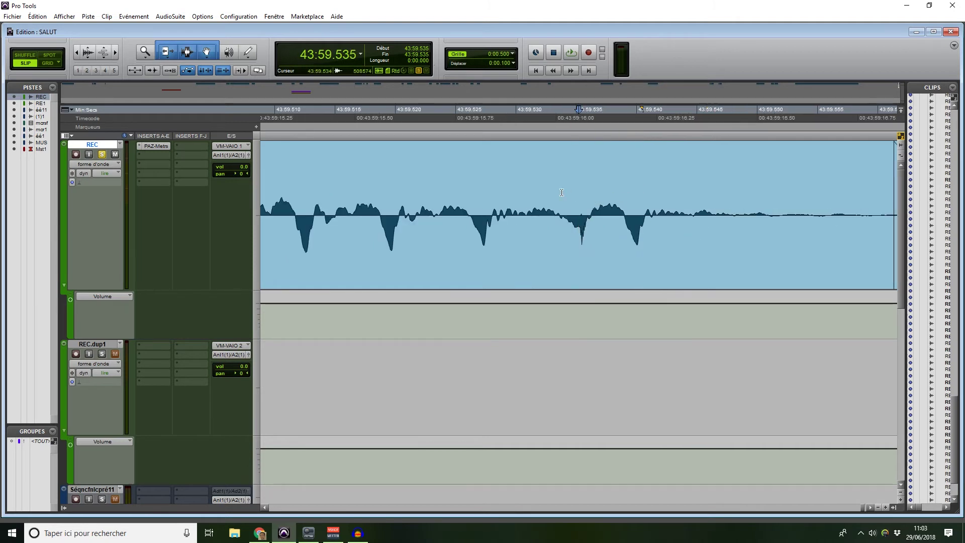
drag(572, 197, 593, 199)
key(Delete)
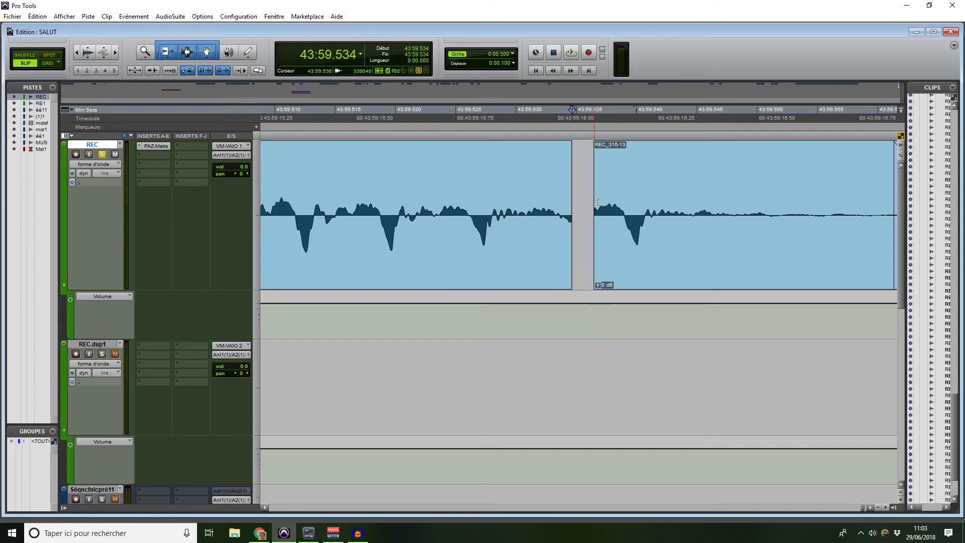
Play the end of the first phrase from around 43:59.339 to check the spike deletion.
key(ctrl+bracketleft)
key(ctrl+bracketleft)
key(ctrl+bracketleft)
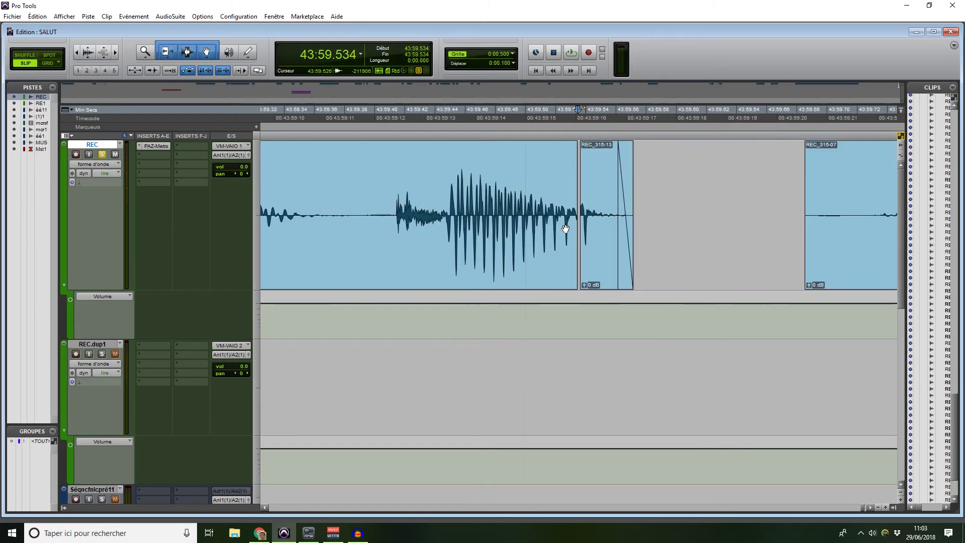
key(r)
click(431, 165)
key(space)
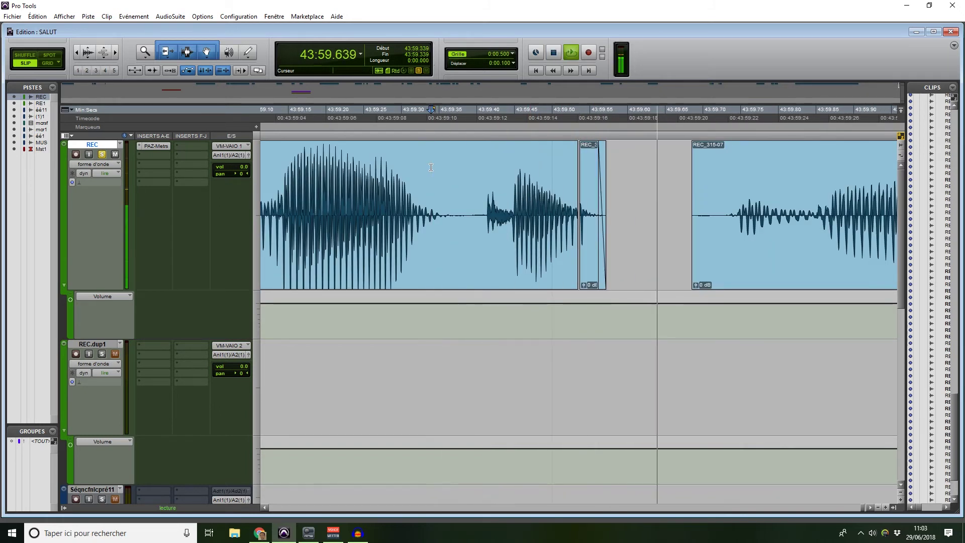
key(space)
Try deleting and splitting narrow slices in the first phrase's final syllable, and play the result from around 43:59.171.
drag(540, 200, 522, 200)
key(Delete)
key(Delete)
click(497, 205)
key(ctrl+e)
scroll(377, 186, left, 1)
click(376, 184)
key(space)
key(space)
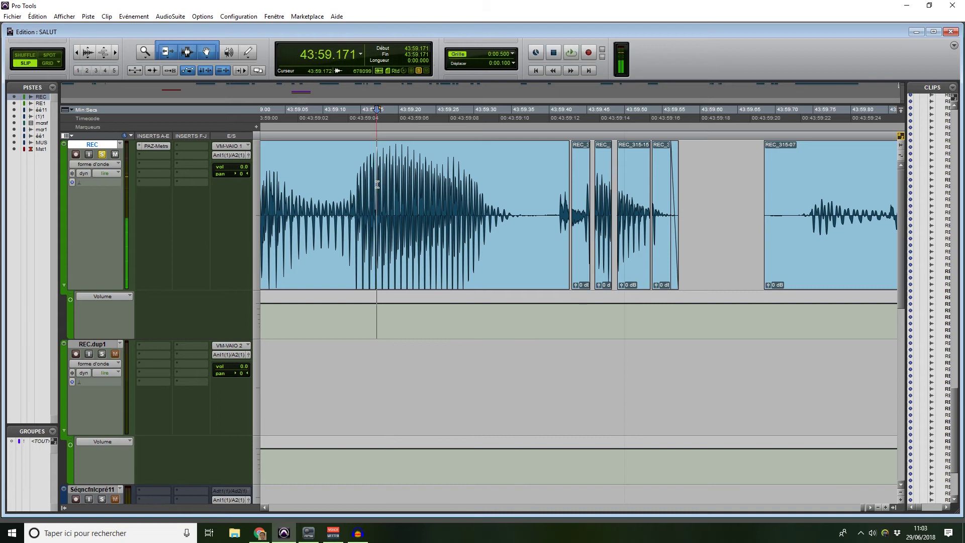
Undo the slice cuts and the spike deletion in the first phrase's final syllable.
key(ctrl+z)
key(ctrl+z)
key(ctrl+z)
key(ctrl+])
key(ctrl+])
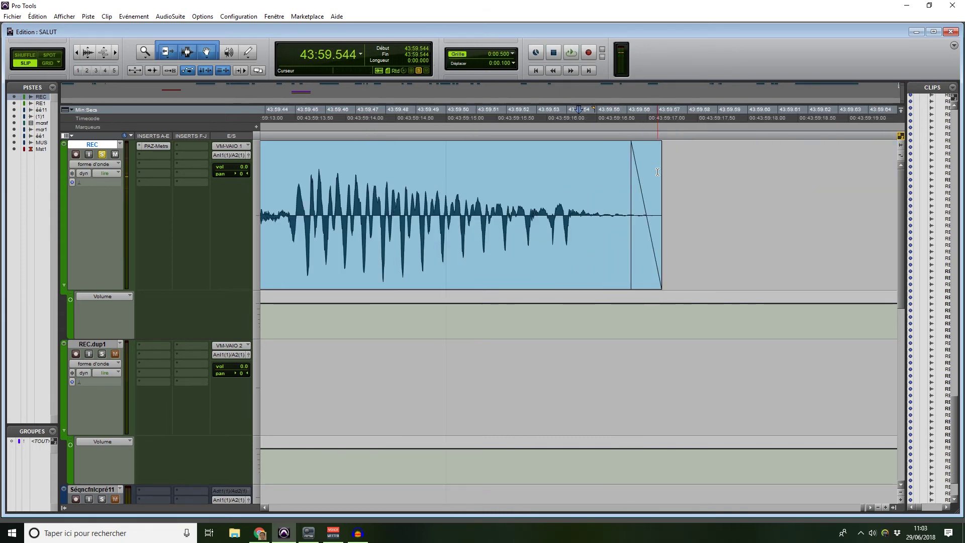
Locate the click spike near 43:59.534 at the end of the first phrase and set the edit mode to Shuffle.
click(545, 187)
key(ctrl+])
key(ctrl+])
key(ctrl+])
key(ctrl+])
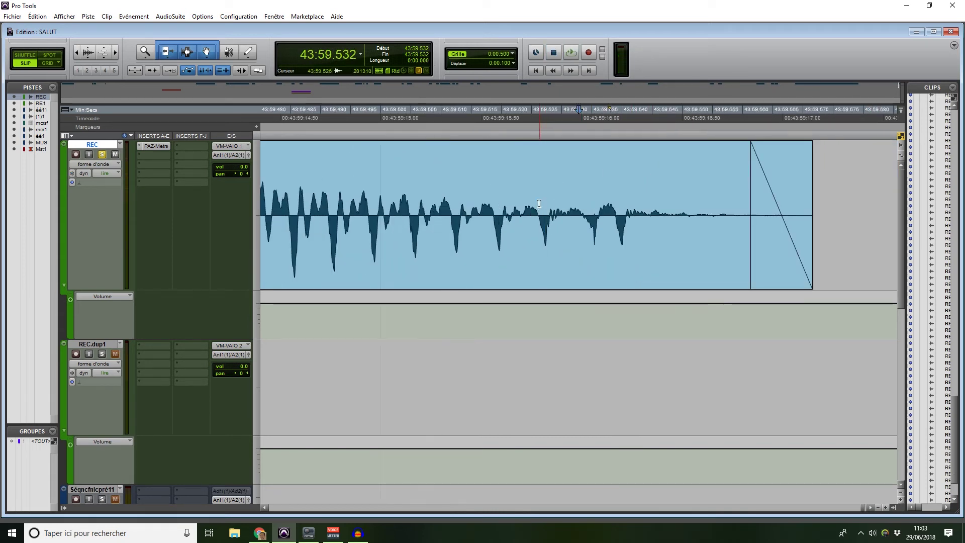
key(F1)
key(ctrl+bracketleft)
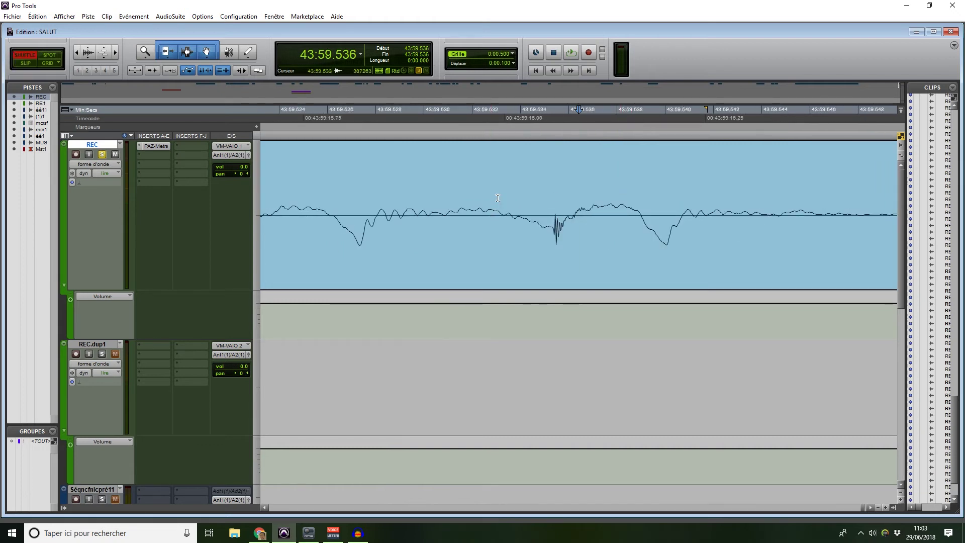
Try selecting the irregular section from 43:59.530 to 43:59.542 and compare it with the preceding waveform cycle.
drag(443, 207, 650, 241)
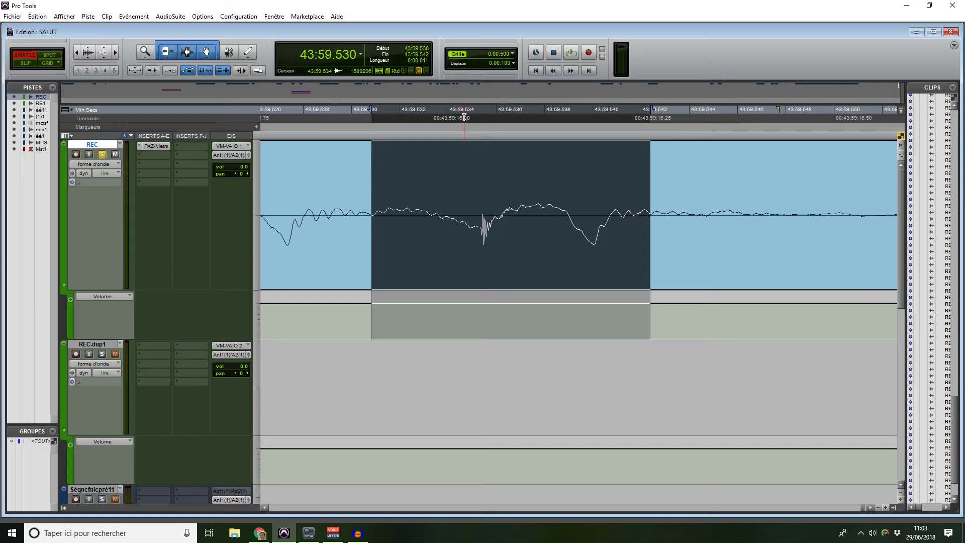
key(ctrl+alt+])
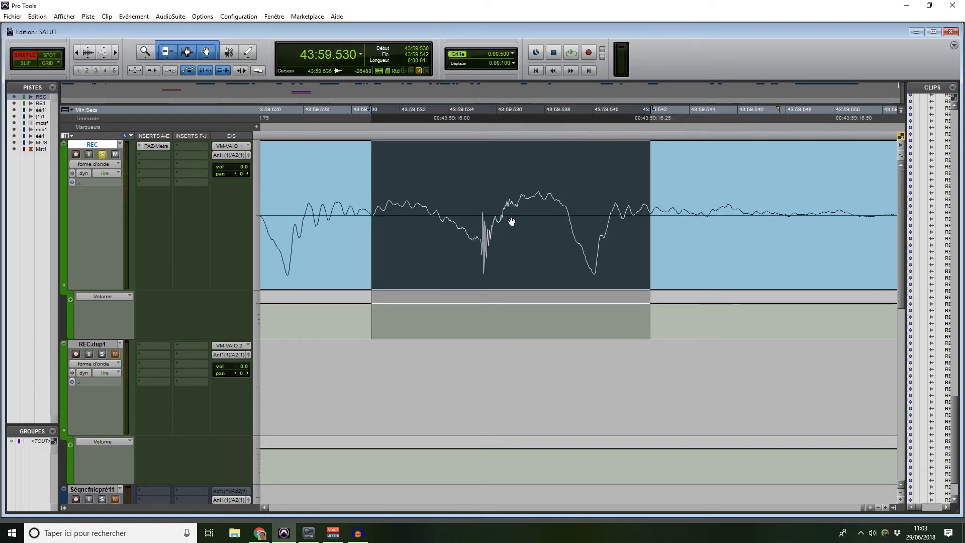
scroll(512, 221, left, 3)
click(427, 203)
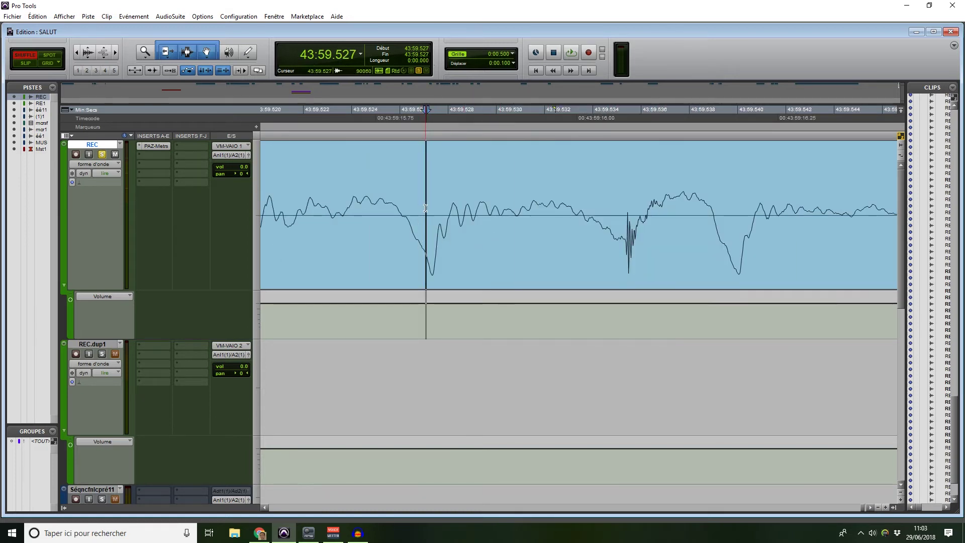
Try selecting from 43:59.530 to 43:59.541 around the click spike, and compare its edges with the neighbouring cycles.
drag(517, 212, 547, 228)
scroll(556, 221, right, 3)
key(ctrl+alt+[)
scroll(511, 228, left, 1)
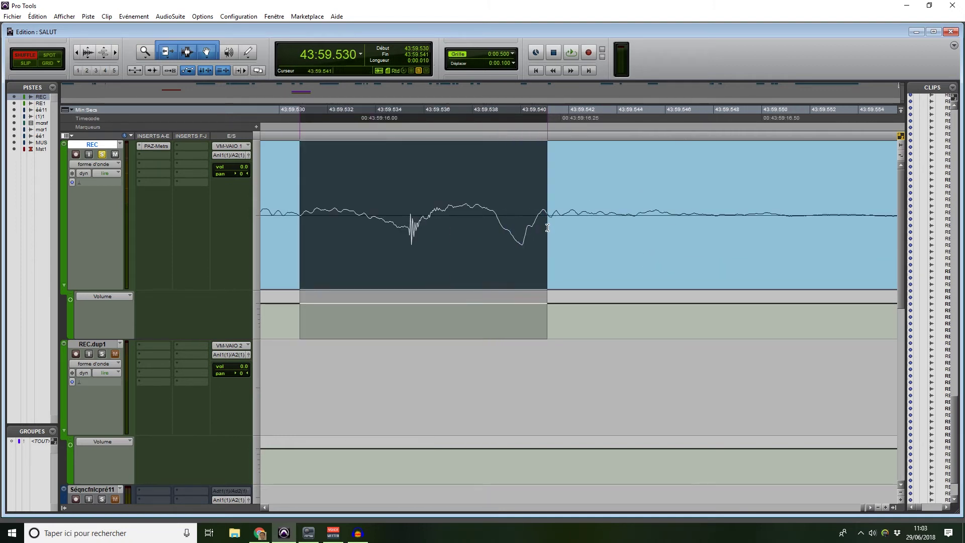
scroll(527, 220, left, 4)
scroll(528, 220, down, 1)
scroll(527, 220, up, 3)
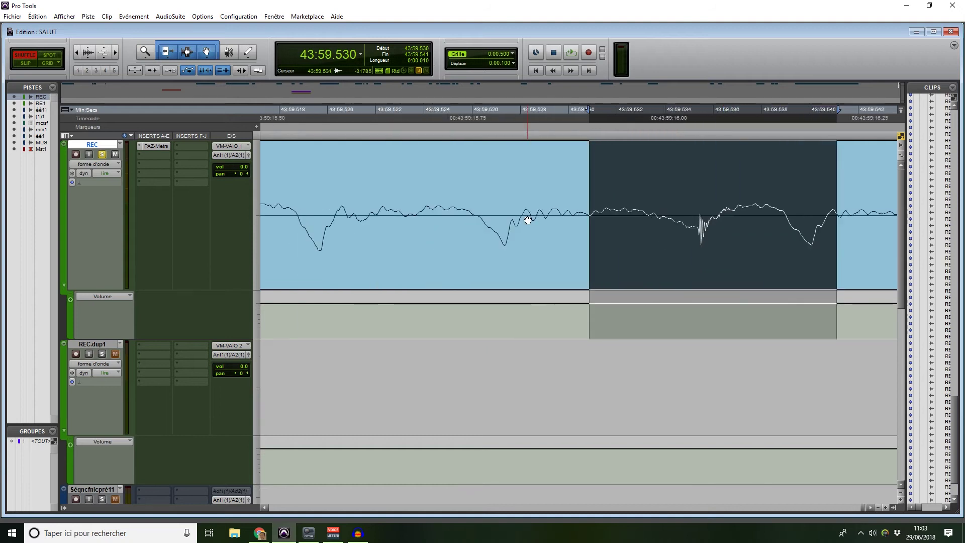
scroll(528, 220, right, 3)
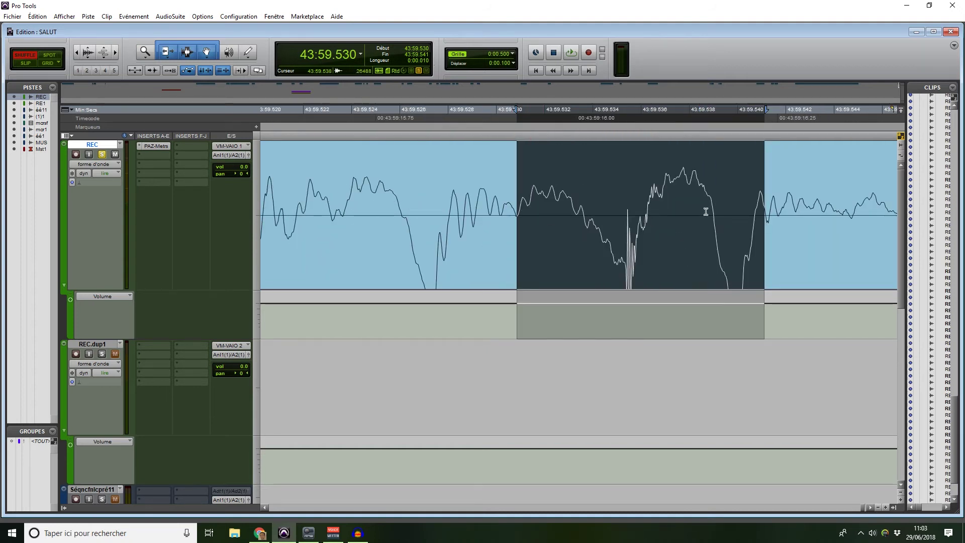
shift+click(766, 212)
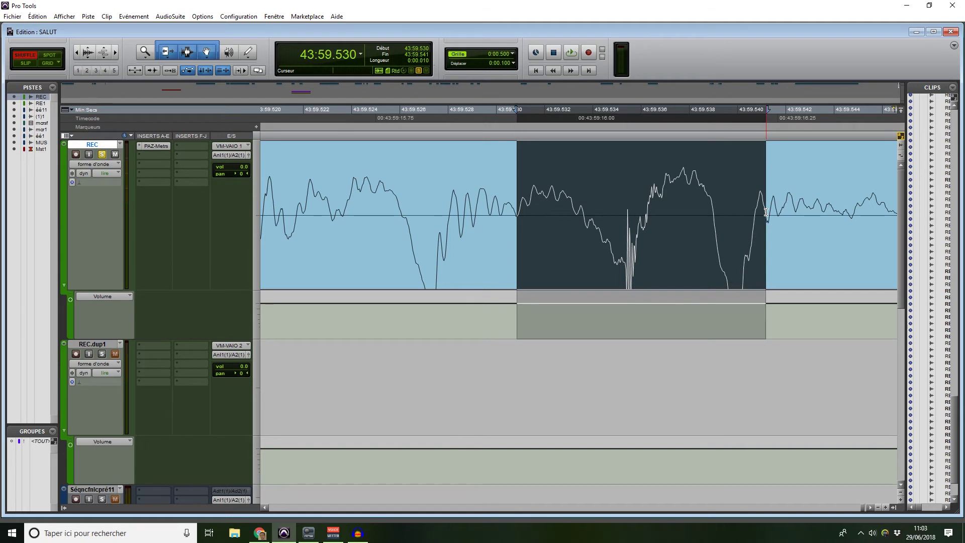
scroll(765, 212, down, 3)
scroll(511, 214, right, 3)
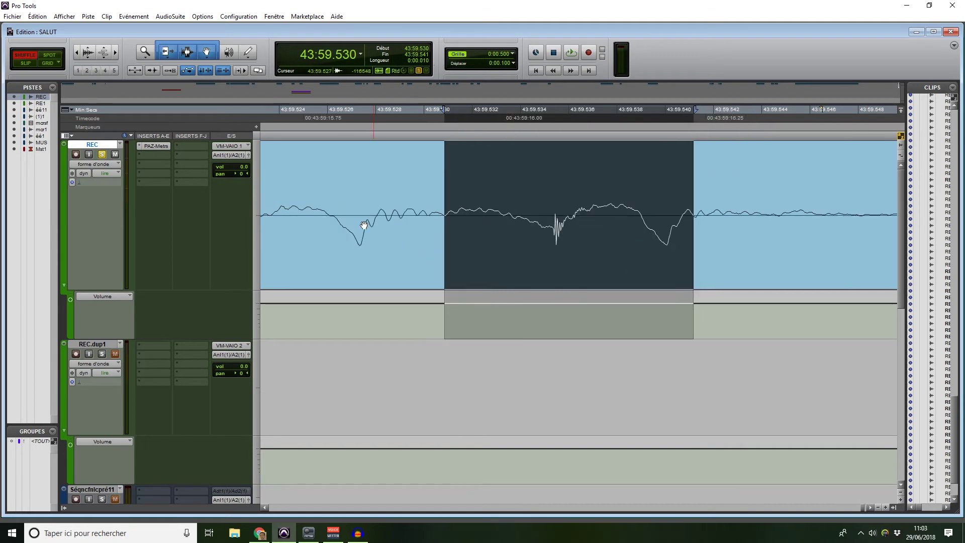
scroll(347, 228, down, 2)
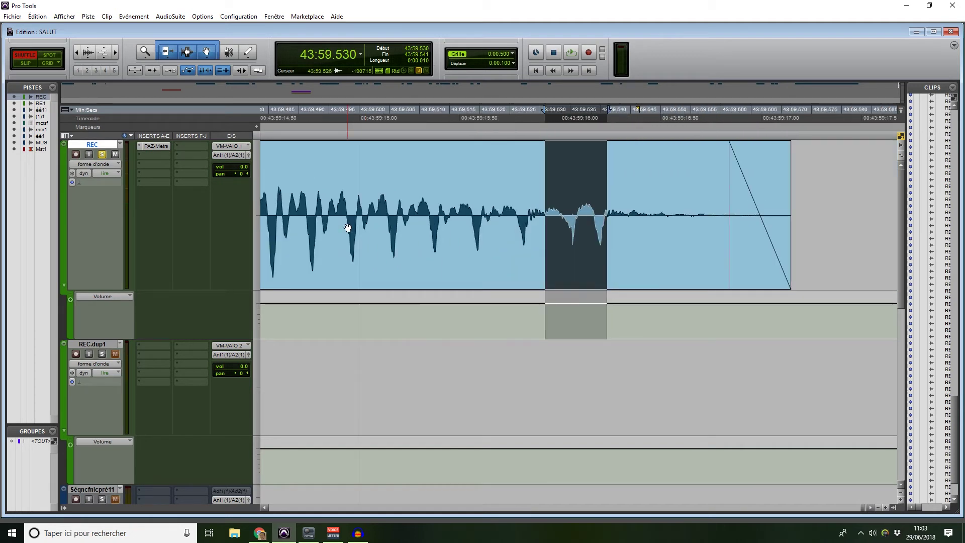
Select the waveform cycle containing the click spike, from 43:59.528 to 43:59.536.
click(527, 202)
scroll(574, 213, up, 1)
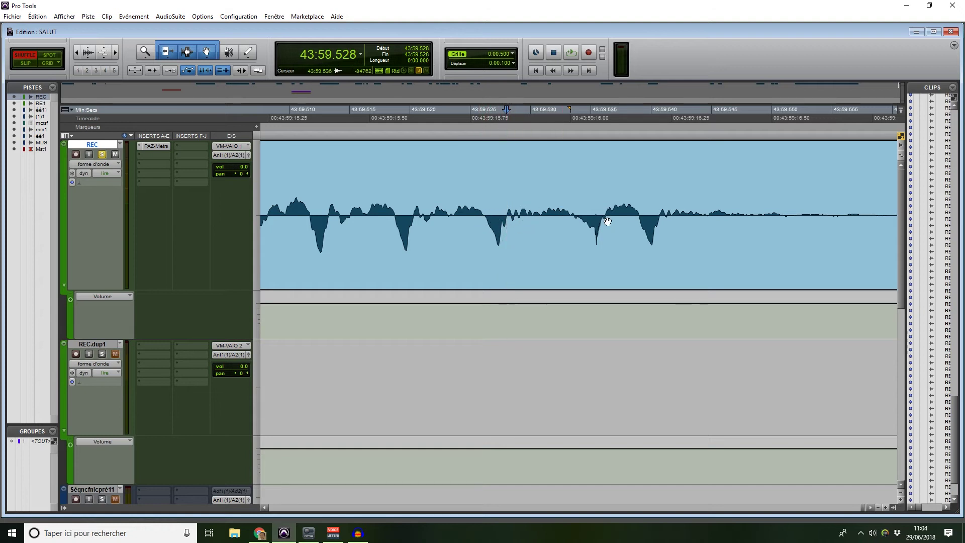
mouse_move(505, 213)
mouse_down()
mouse_move(615, 219)
mouse_move(517, 223)
mouse_up()
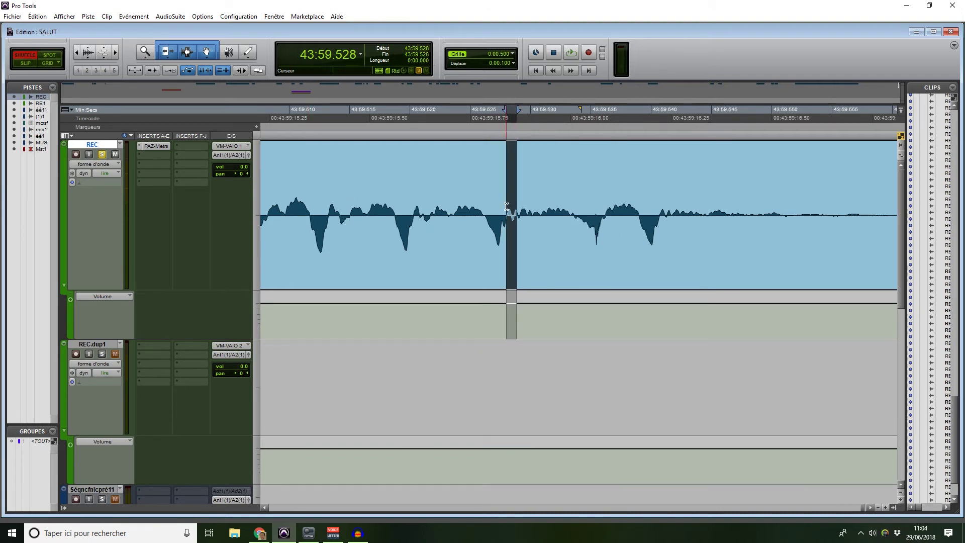
drag(507, 207, 605, 237)
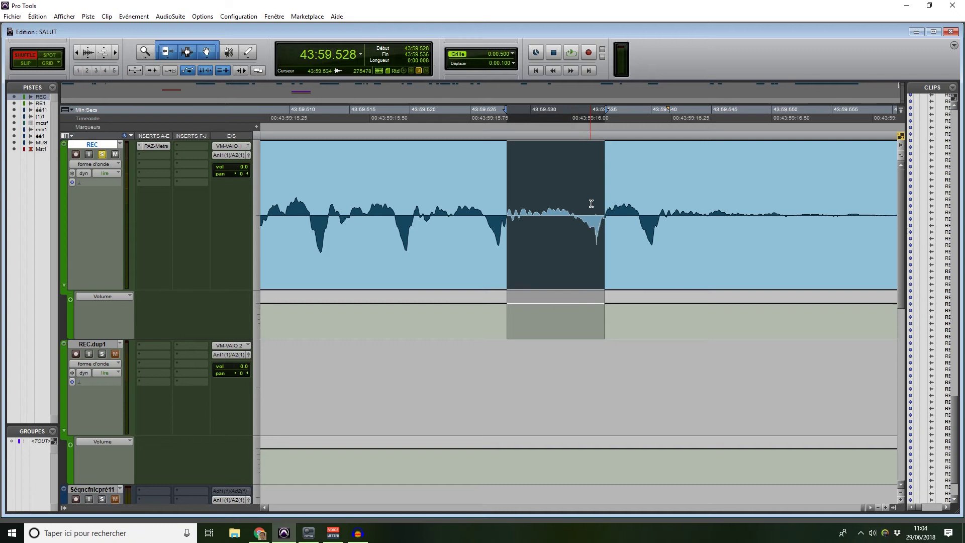
Check the start edge of the click-cycle selection at sample level and move its end edge to the zero crossing near 43:59.536.
key(t)
key(t)
key(t)
key(t)
key(t)
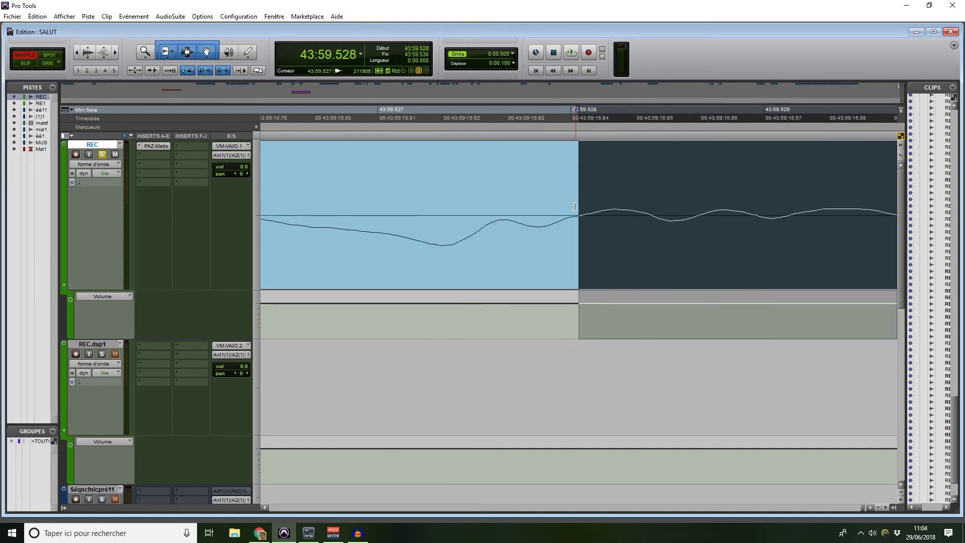
key(ctrl+alt+bracketright)
key(ctrl+alt+bracketright)
key(ctrl+alt+bracketright)
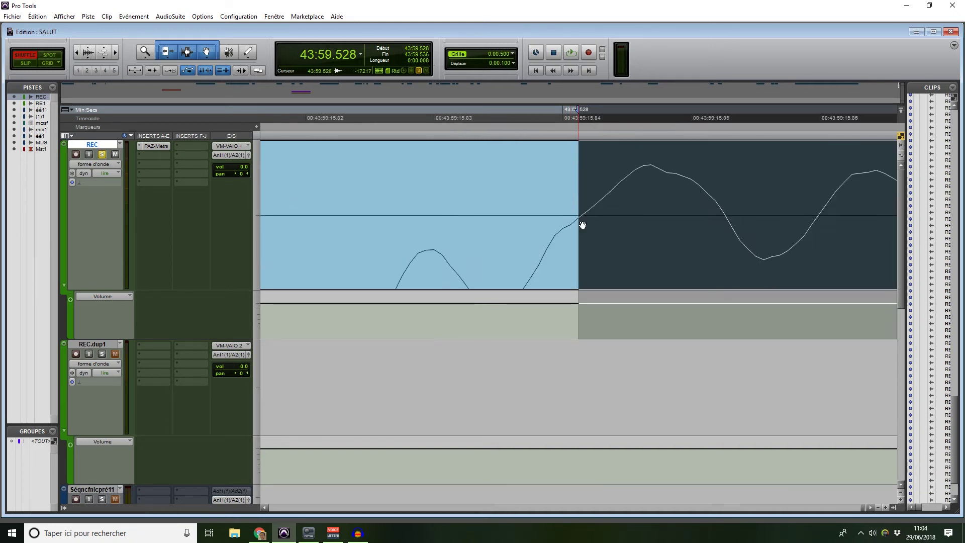
scroll(613, 239, right, 10)
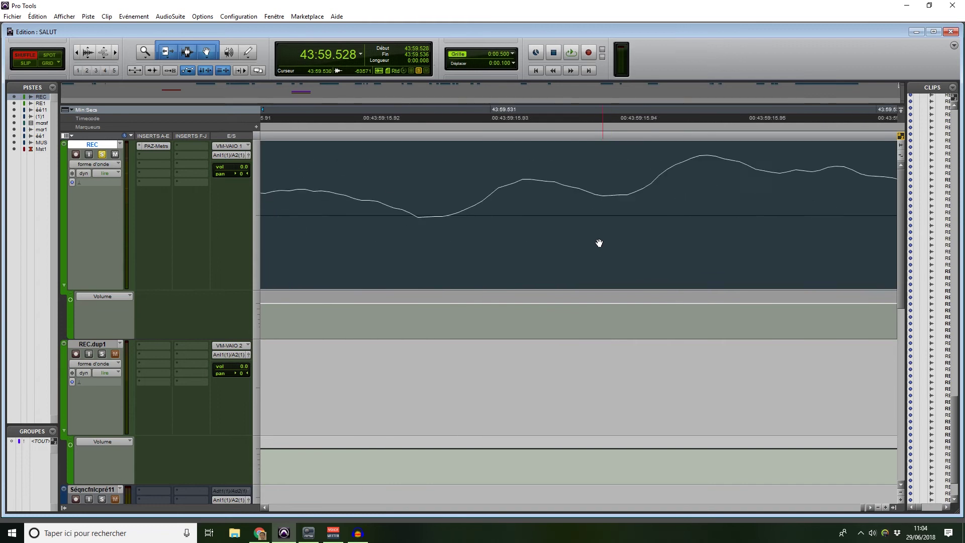
scroll(597, 241, right, 8)
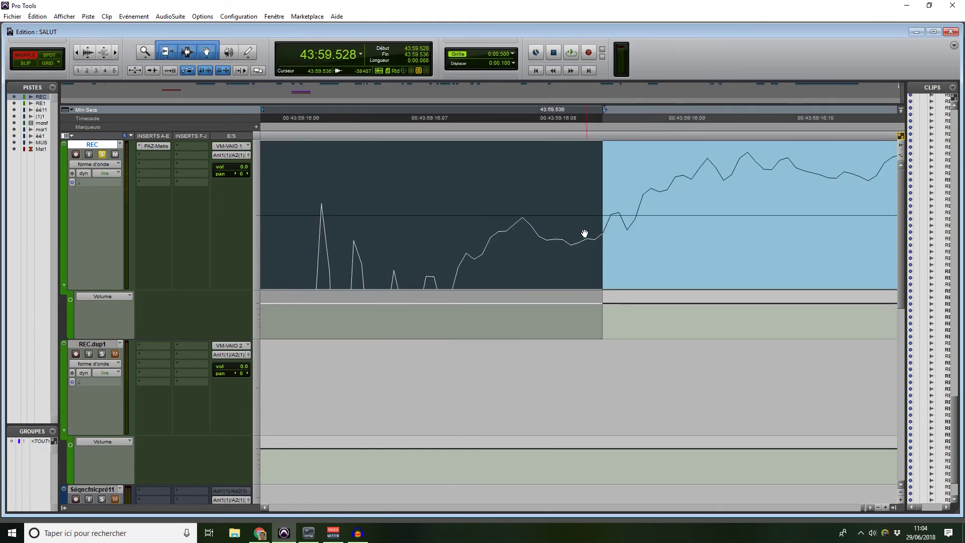
shift+click(612, 211)
Delete the selected click cycle in Shuffle mode and inspect the join at 43:59.528.
scroll(605, 258, down, 6)
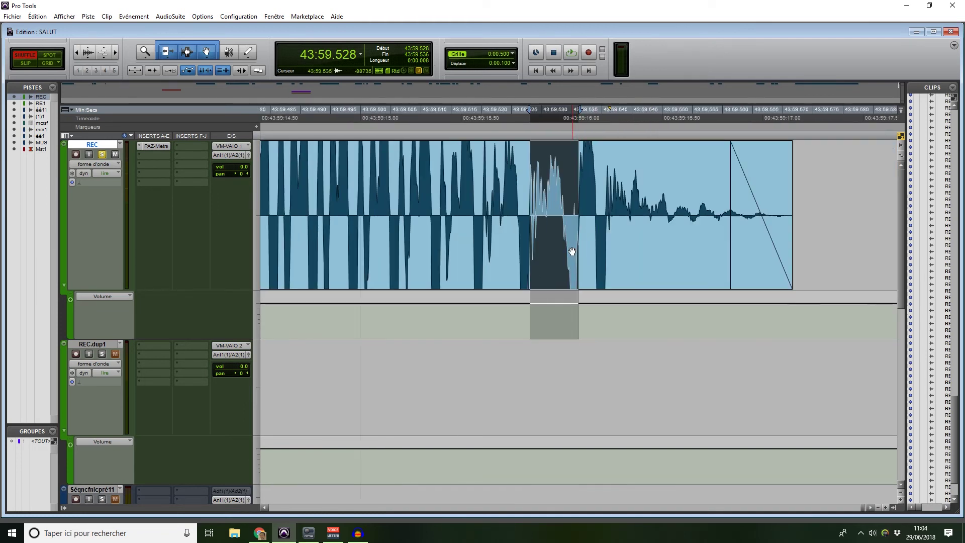
scroll(572, 251, down, 3)
scroll(571, 250, down, 3)
key(Delete)
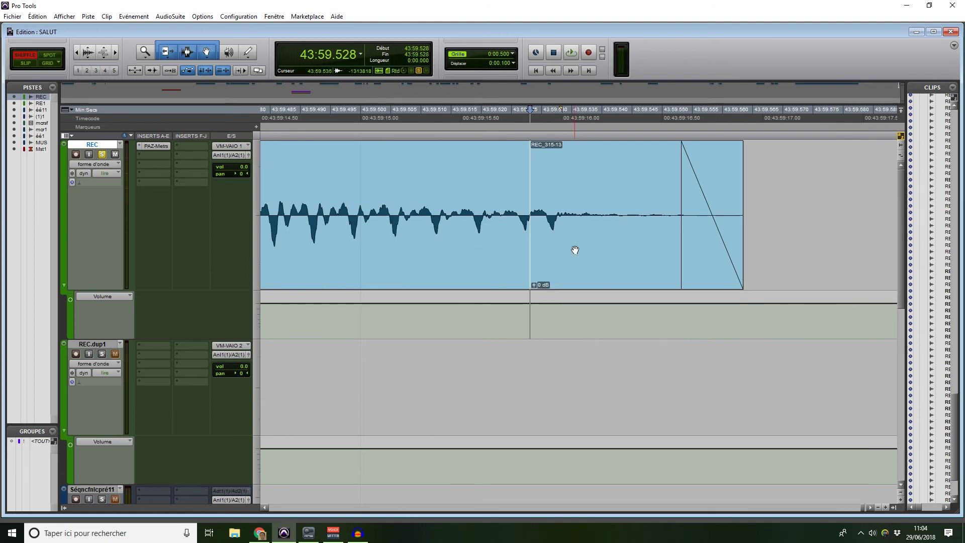
scroll(577, 214, up, 6)
scroll(577, 214, up, 5)
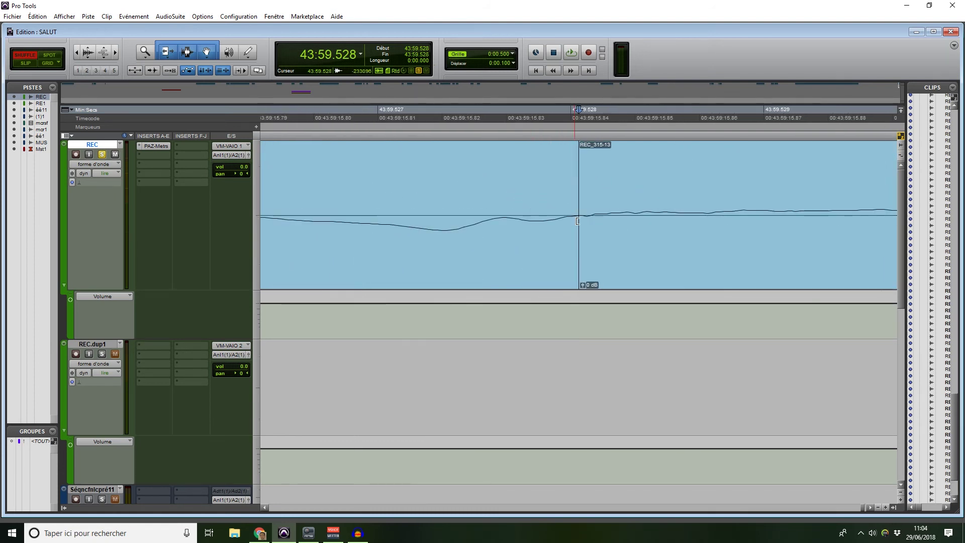
scroll(560, 242, down, 8)
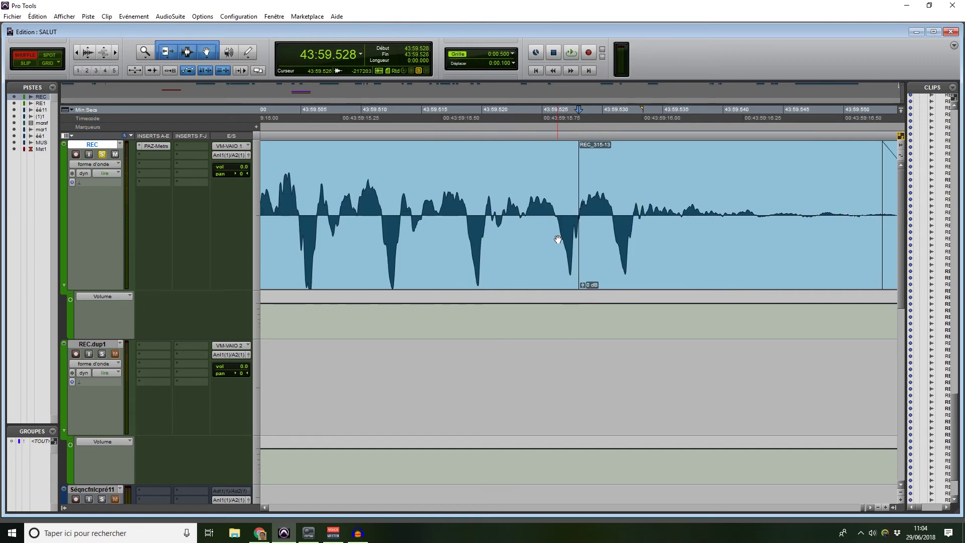
Undo the cycle deletion, try the same deletion in Slip mode, and undo that too.
key(ctrl+z)
key(Delete)
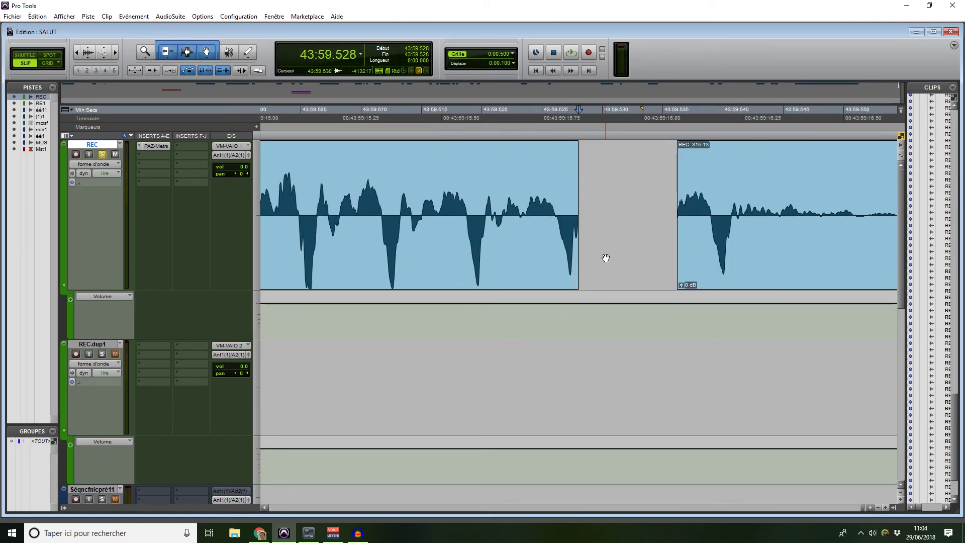
key(ctrl+z)
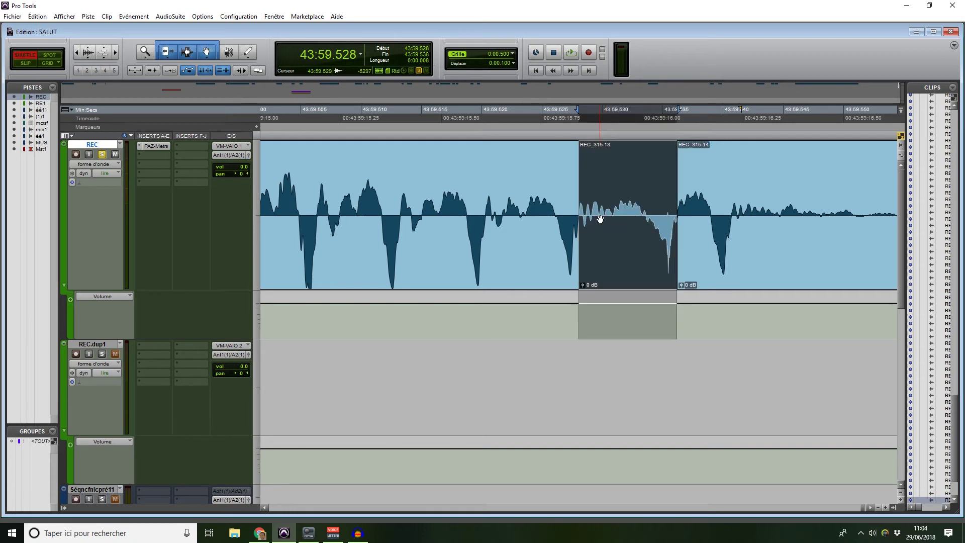
Delete the selected click cycle in Shuffle mode to close the gap, and set the edit mode back to Slip.
key(Delete)
scroll(578, 221, left, 3)
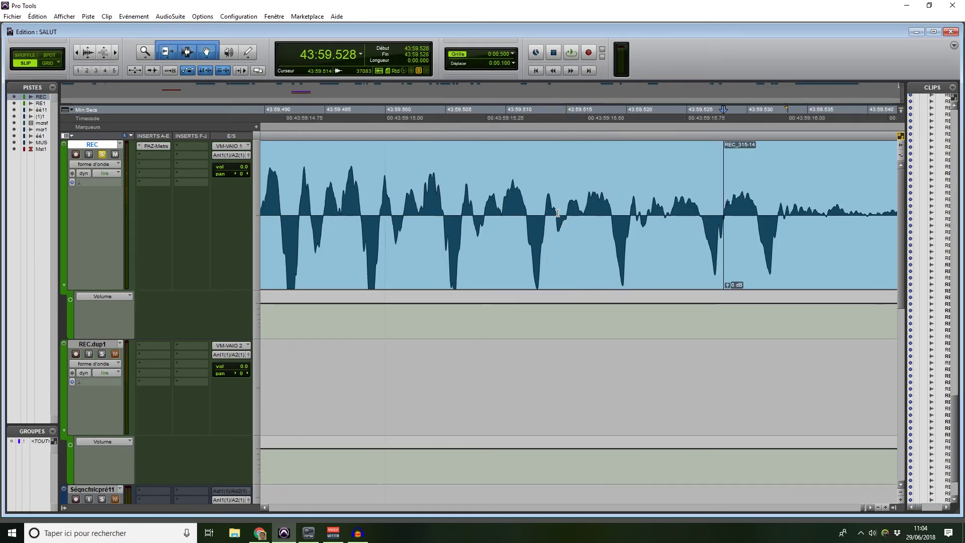
scroll(557, 213, down, 3)
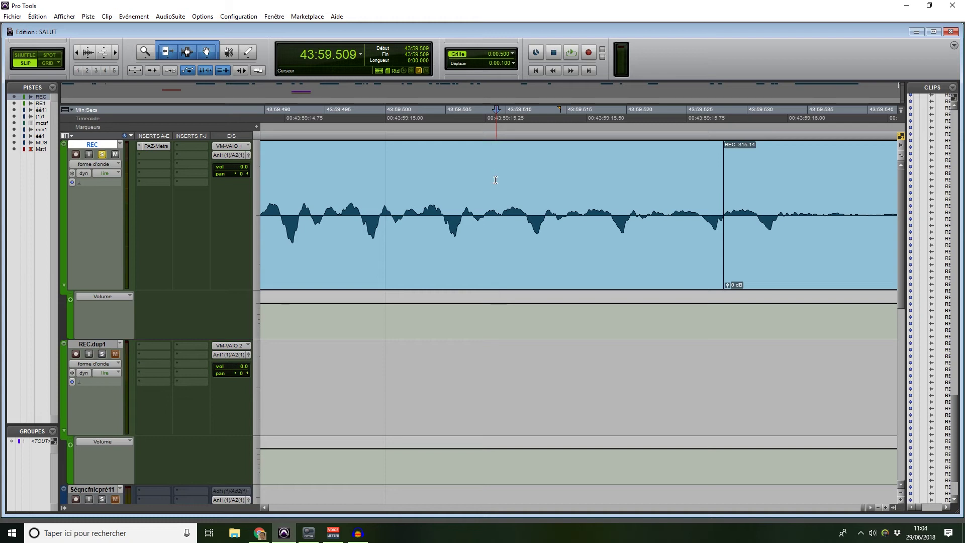
Play the end of the first phrase from around 43:59.321 and from 43:59.002 to check the join.
key(r)
key(r)
key(r)
key(r)
click(431, 194)
key(space)
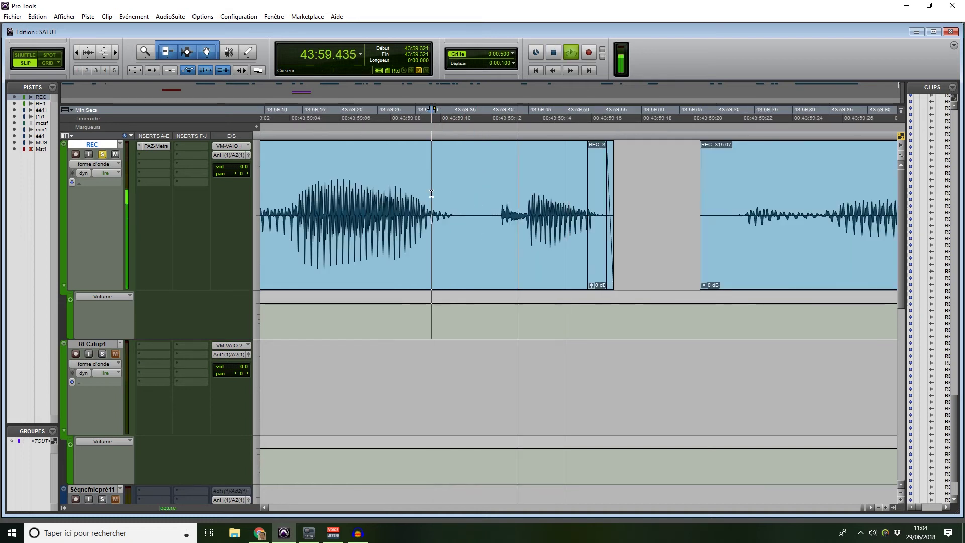
key(ctrl+bracketleft)
click(385, 186)
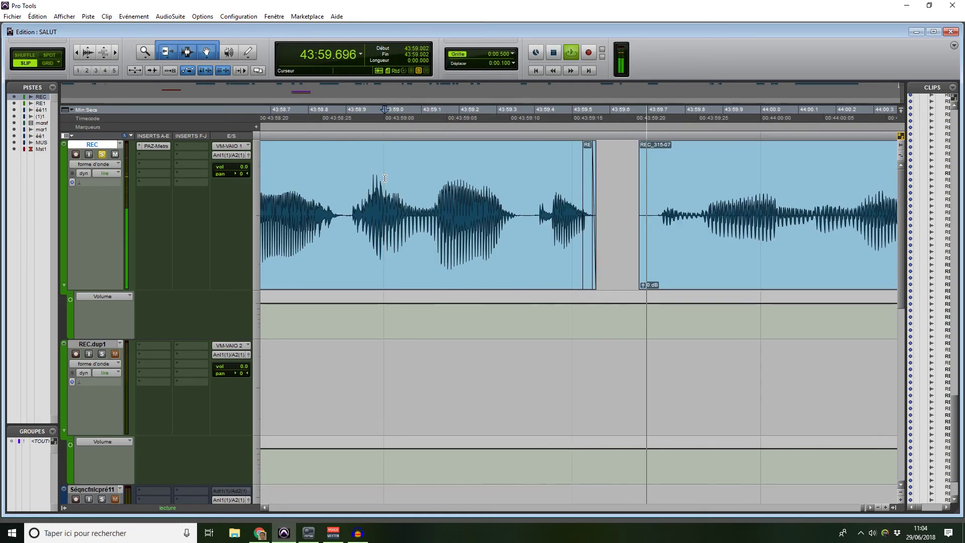
click(340, 201)
key(space)
Extend the end of the first phrase's last clip into the following gap, to about 43:59.59.
click(611, 201)
key(ctrl+bracketright)
key(ctrl+bracketright)
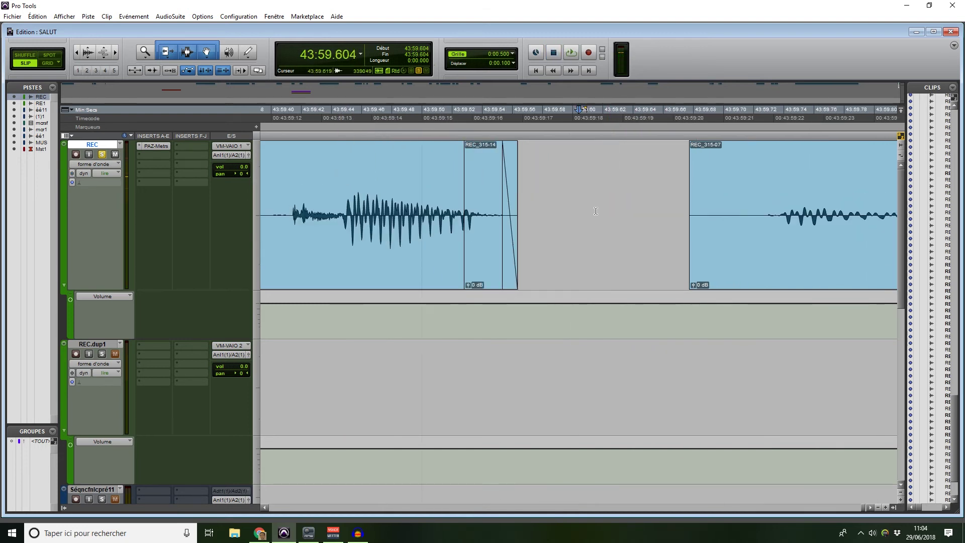
drag(495, 215, 546, 223)
Play the first phrase's ending into the second phrase from around 43:58.704 to check the transition.
key(r)
click(351, 190)
scroll(331, 183, left, 3)
click(331, 183)
key(space)
key(r)
click(312, 180)
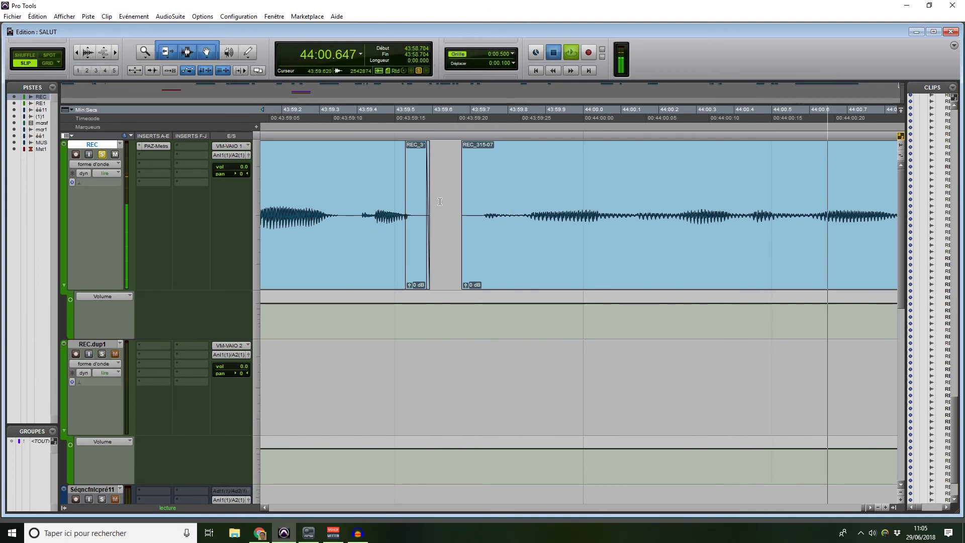
key(space)
Lengthen the fade-out at the end of the first phrase to 0.060 s, running from 43:59.533 to 43:59.593.
click(440, 215)
key(t)
key(t)
key(t)
drag(466, 218, 317, 218)
key(r)
key(r)
key(r)
key(r)
key(r)
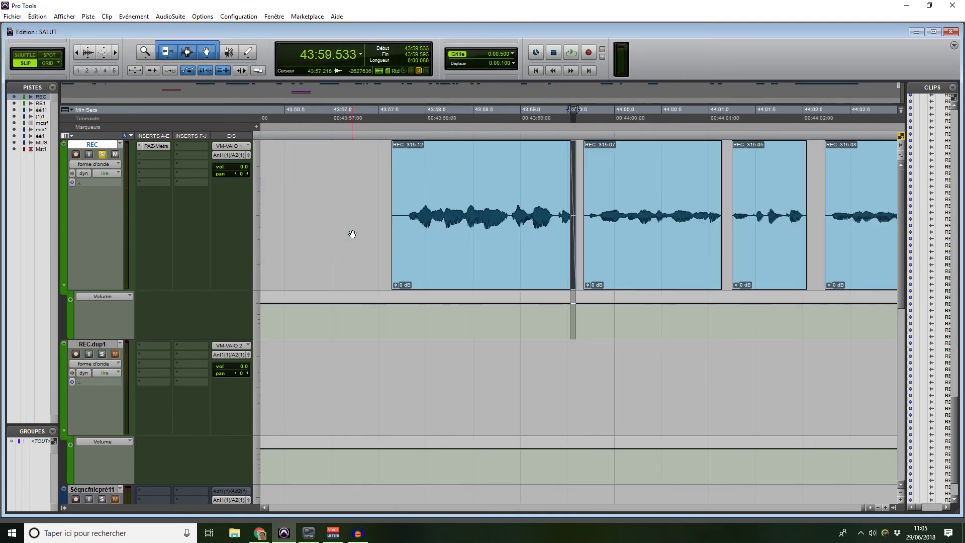
Play from 43:58.600 through the end of the first phrase into the second phrase.
key(t)
click(402, 175)
key(space)
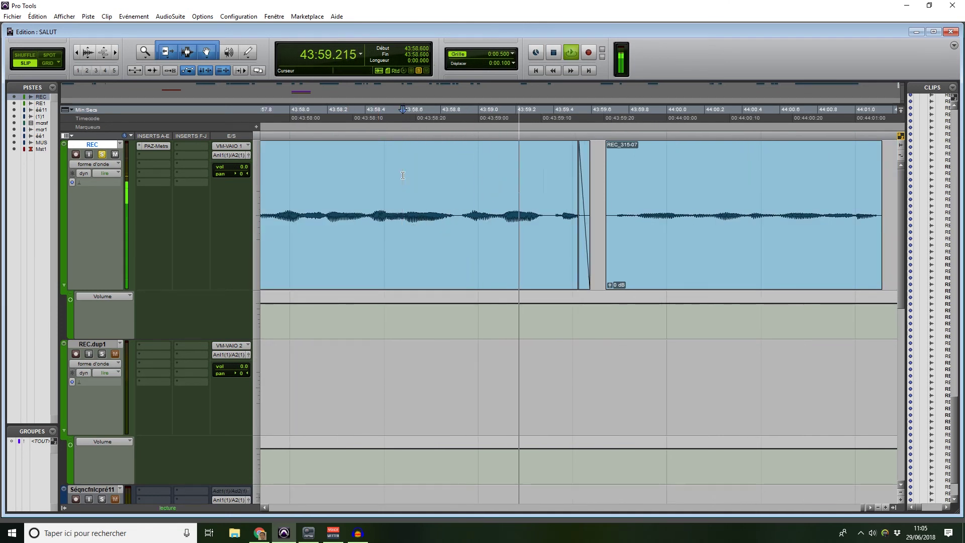
scroll(399, 199, right, 2)
key(ctrl+alt+])
key(space)
Examine the waveform at the end of the second phrase closely and mark the click at about 44:01.083.
click(506, 184)
key(t)
key(t)
key(t)
key(t)
scroll(547, 219, up, 4)
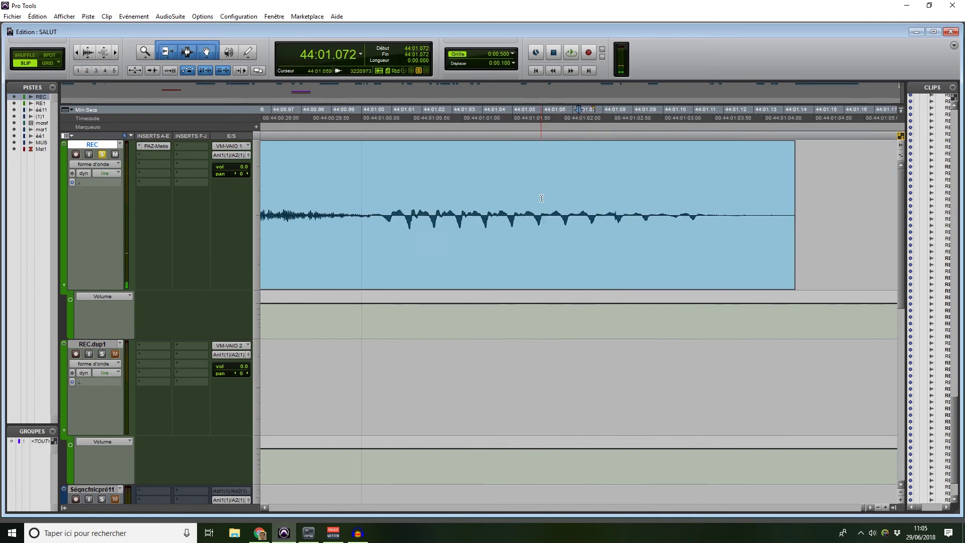
scroll(602, 200, down, 3)
click(617, 185)
key(t)
key(t)
key(t)
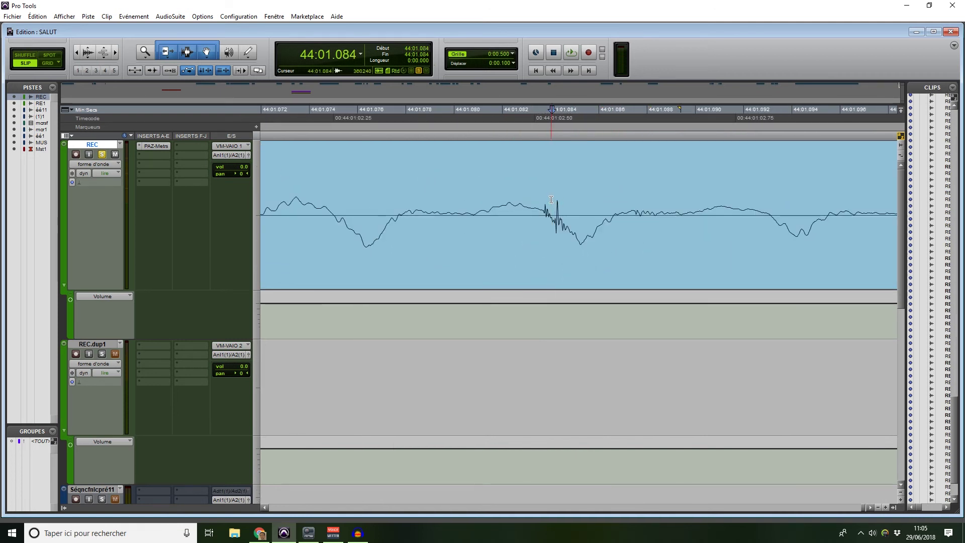
key(r)
drag(562, 206, 569, 209)
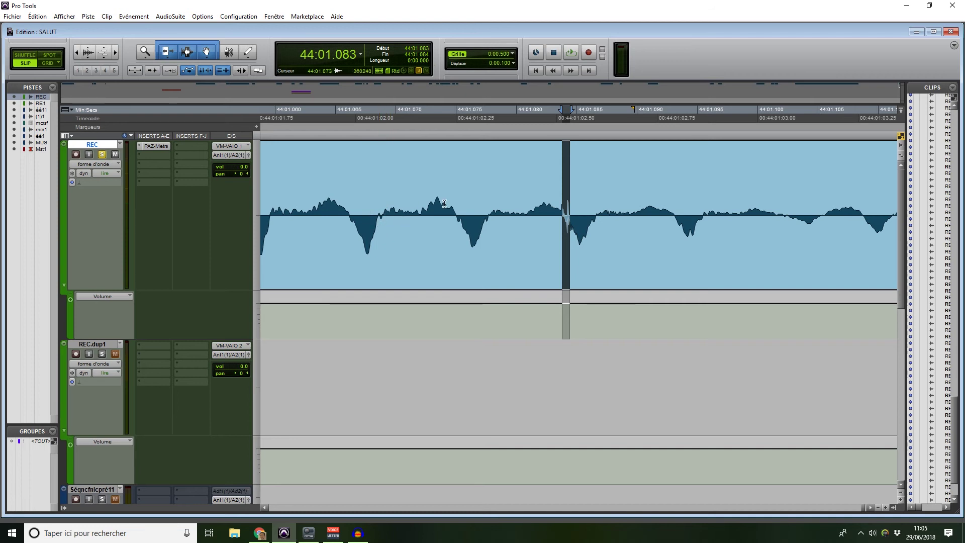
scroll(604, 231, right, 6)
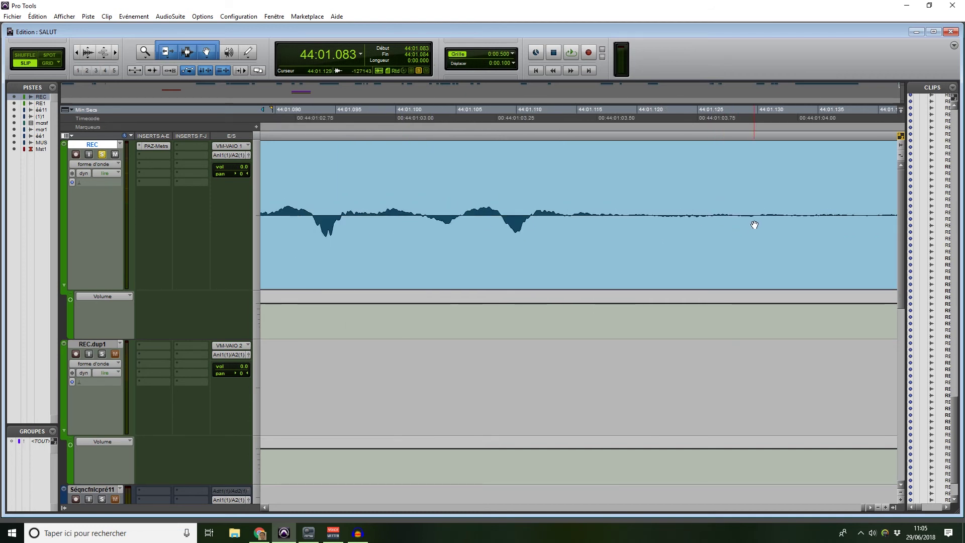
scroll(754, 224, up, 6)
scroll(553, 205, left, 4)
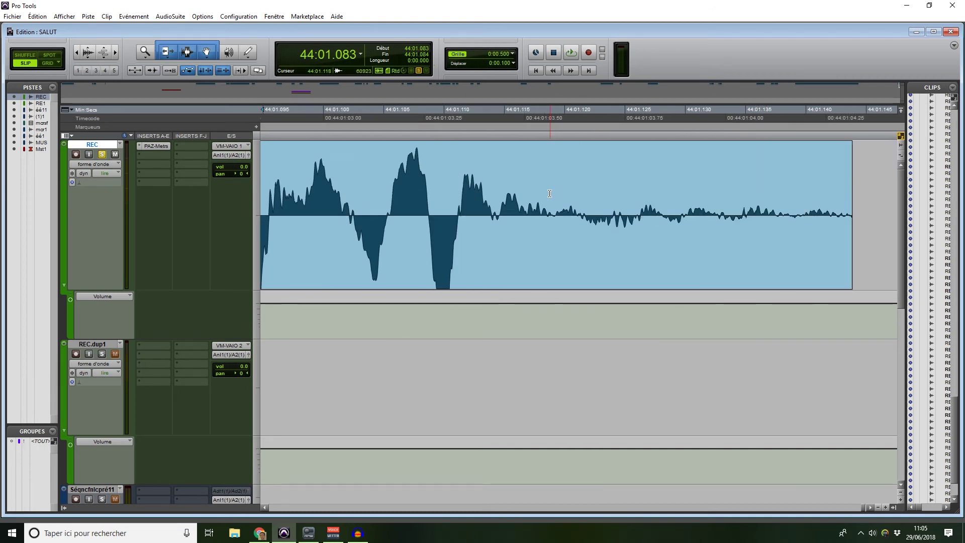
scroll(586, 206, left, 2)
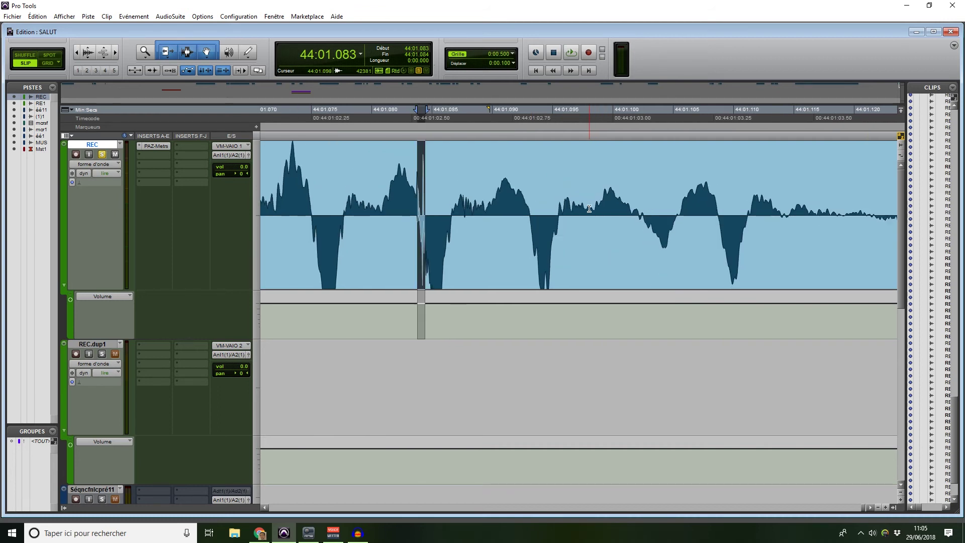
In Shuffle mode, delete the wave cycle containing the click at about 44:01.083 so the following audio closes the gap.
key(ctrl+bracketright)
key(ctrl+bracketright)
key(ctrl+bracketright)
key(ctrl+bracketleft)
key(F1)
click(433, 211)
drag(433, 213, 720, 228)
key(Delete)
Play from 44:00.764 across the new cut at the second phrase's end, and return to Slip mode.
scroll(588, 230, left, 2)
scroll(551, 245, down, 5)
click(431, 211)
key(space)
key(space)
click(342, 157)
key(space)
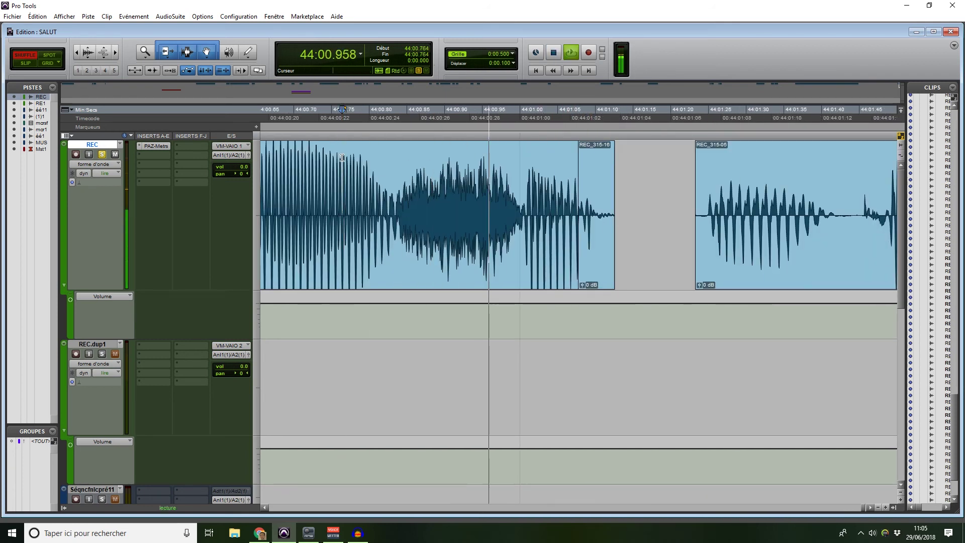
key(space)
scroll(463, 206, down, 3)
key(F2)
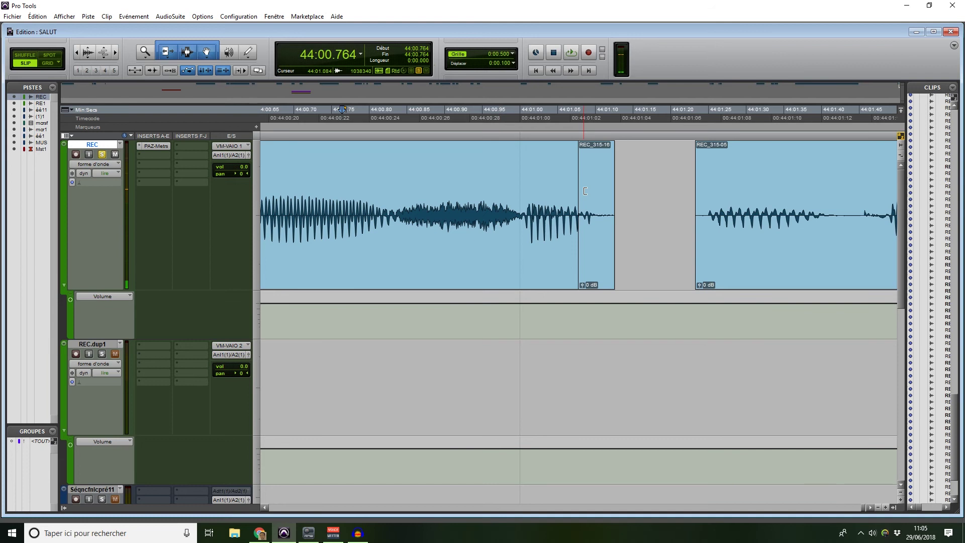
Examine the waveform on both sides of the new cut near the end of the second phrase.
scroll(642, 221, up, 3)
scroll(650, 220, right, 1)
scroll(646, 222, down, 3)
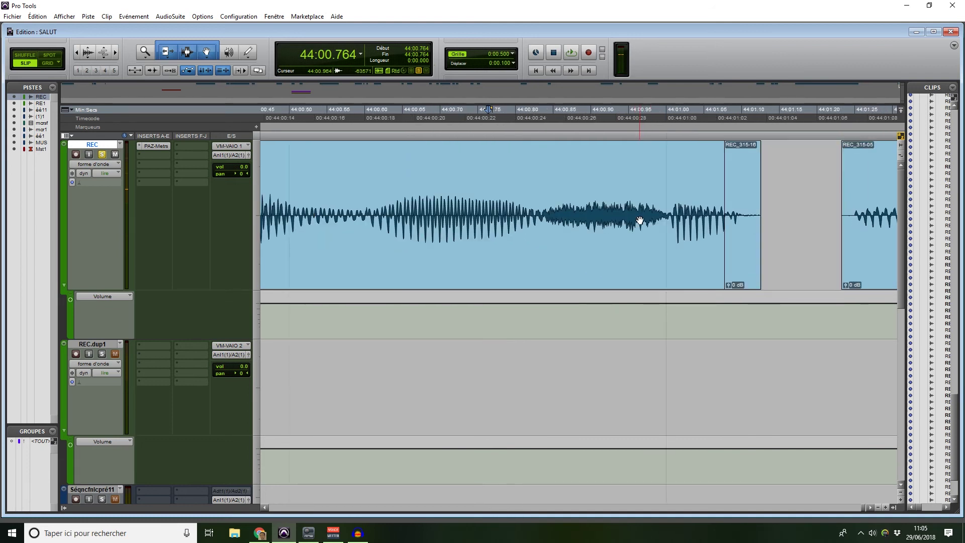
scroll(640, 220, right, 1)
scroll(661, 205, up, 3)
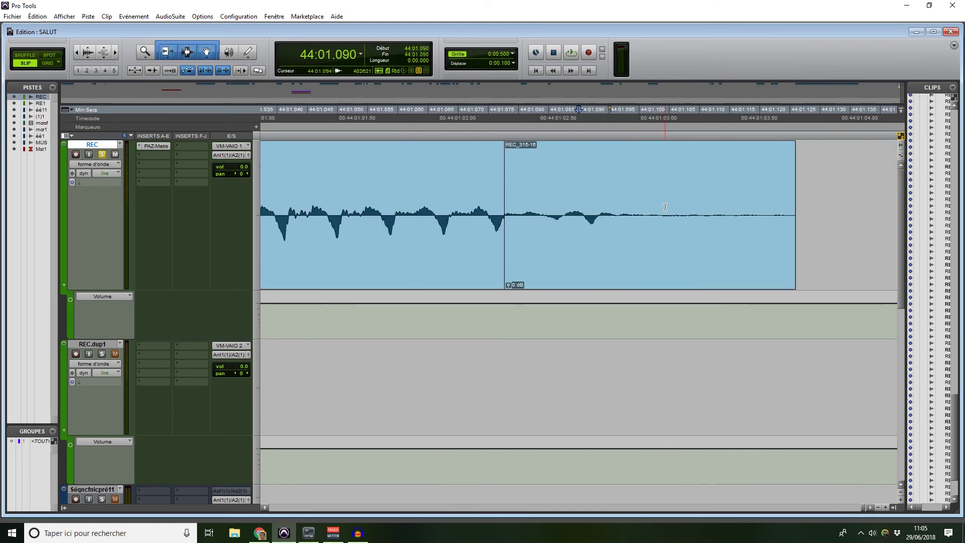
key(ctrl+alt+bracketright)
click(530, 209)
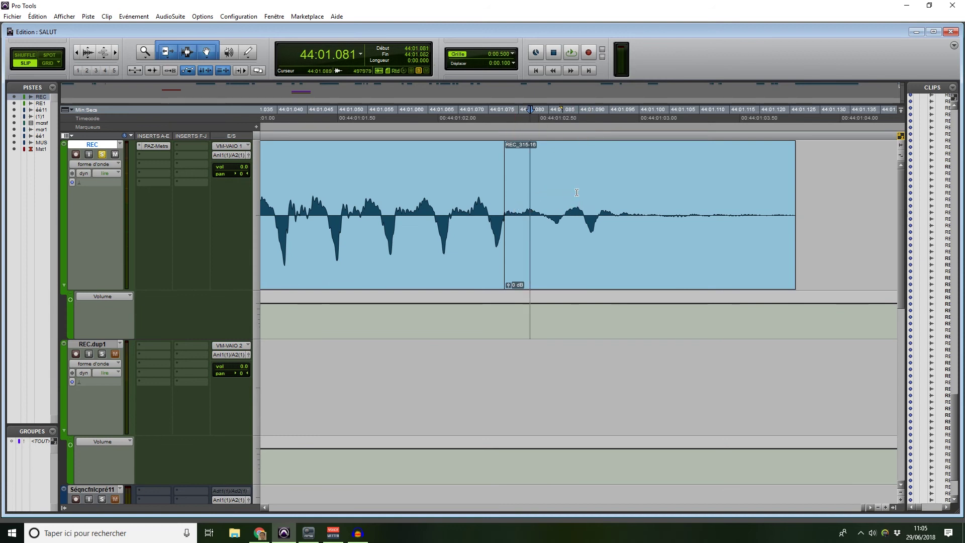
drag(578, 192, 572, 192)
key(t)
key(t)
key(t)
key(ctrl+alt+bracketright)
key(r)
key(r)
key(r)
key(r)
key(ctrl+alt+bracketleft)
scroll(513, 223, down, 1)
click(512, 226)
scroll(512, 227, up, 1)
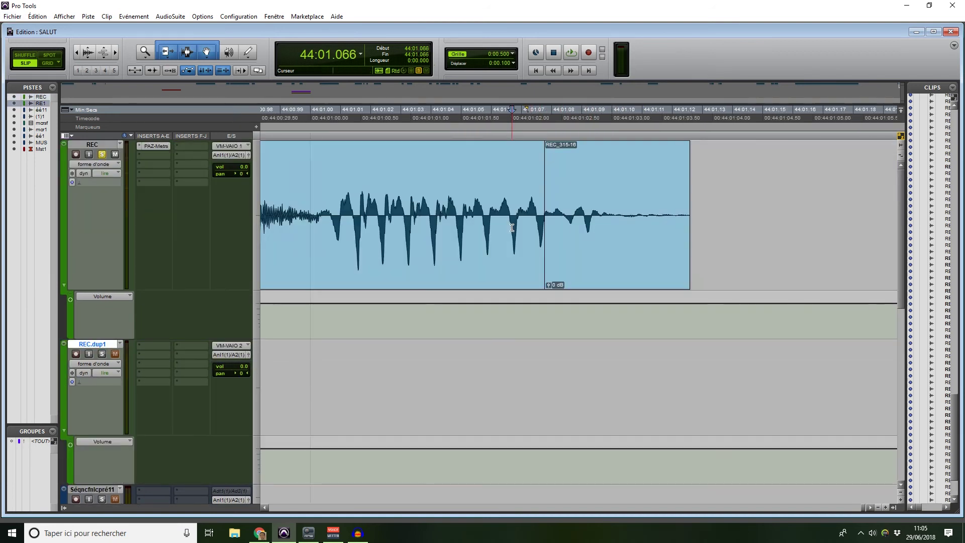
Play the second phrase's ending from 44:00.966 and from 44:00.914 to check the cut.
scroll(512, 227, down, 1)
click(393, 172)
key(space)
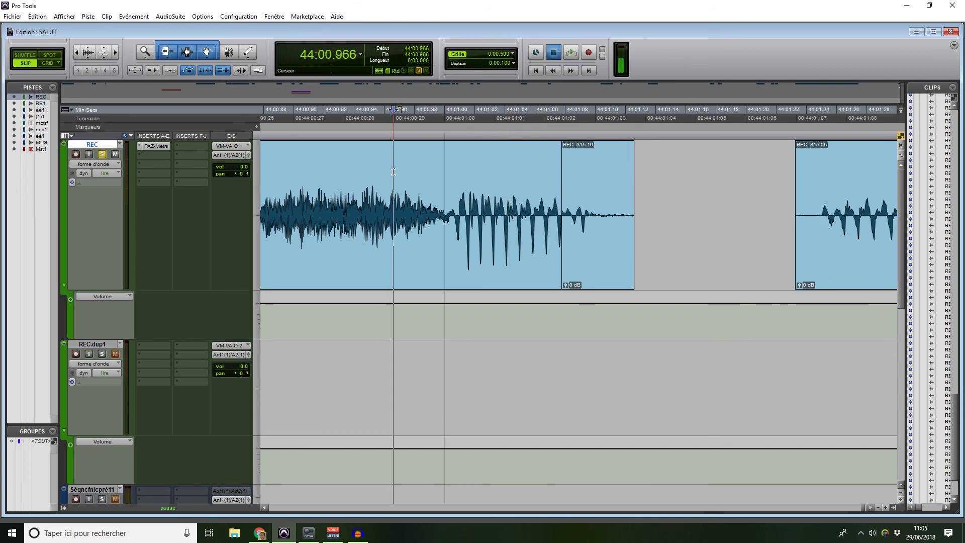
click(316, 169)
key(space)
key(space)
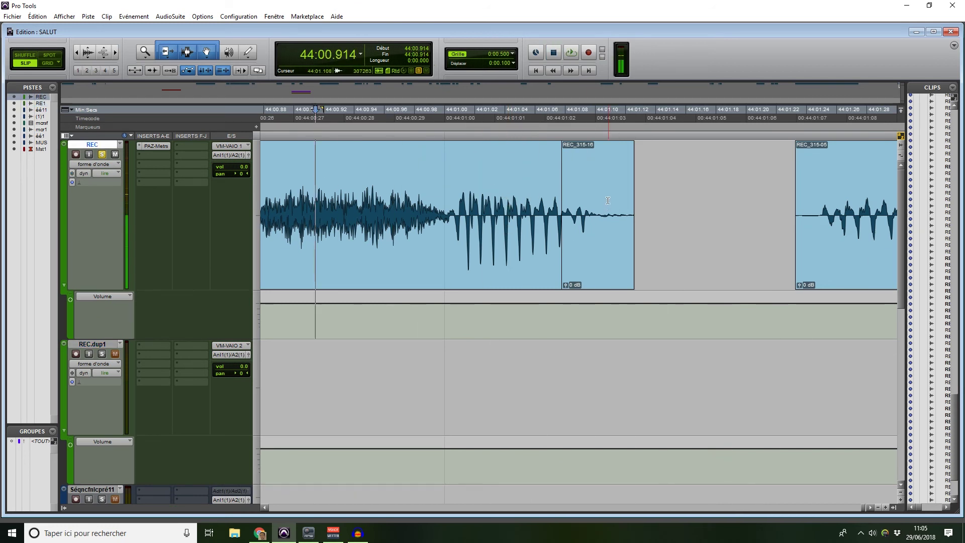
Search the last wave cycles of the second phrase, before and after the cut, for remaining clicks.
click(608, 200)
scroll(608, 199, up, 1)
click(535, 180)
click(513, 211)
scroll(513, 211, up, 3)
scroll(495, 211, up, 1)
scroll(494, 211, left, 3)
scroll(494, 211, down, 2)
scroll(495, 213, left, 4)
scroll(493, 214, right, 4)
scroll(485, 221, right, 5)
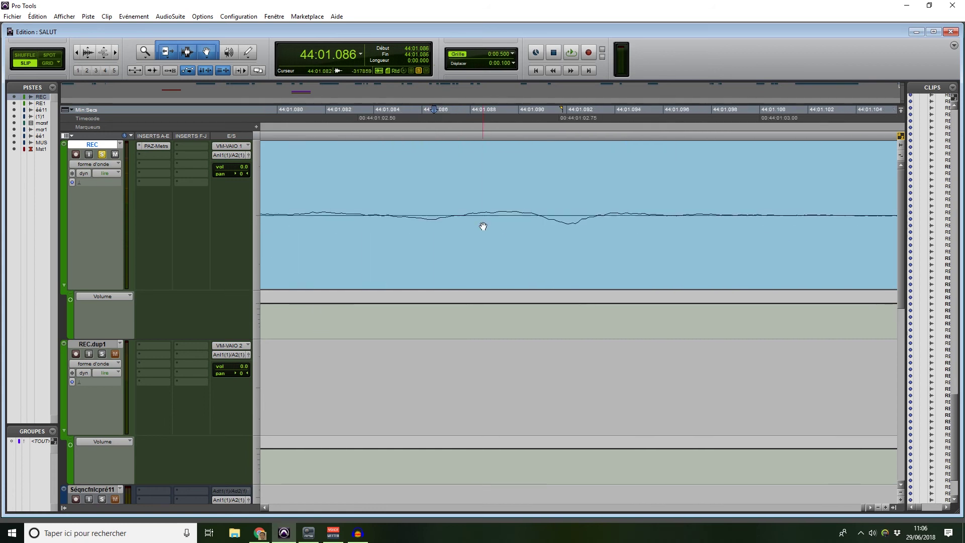
scroll(480, 228, left, 4)
scroll(472, 232, up, 3)
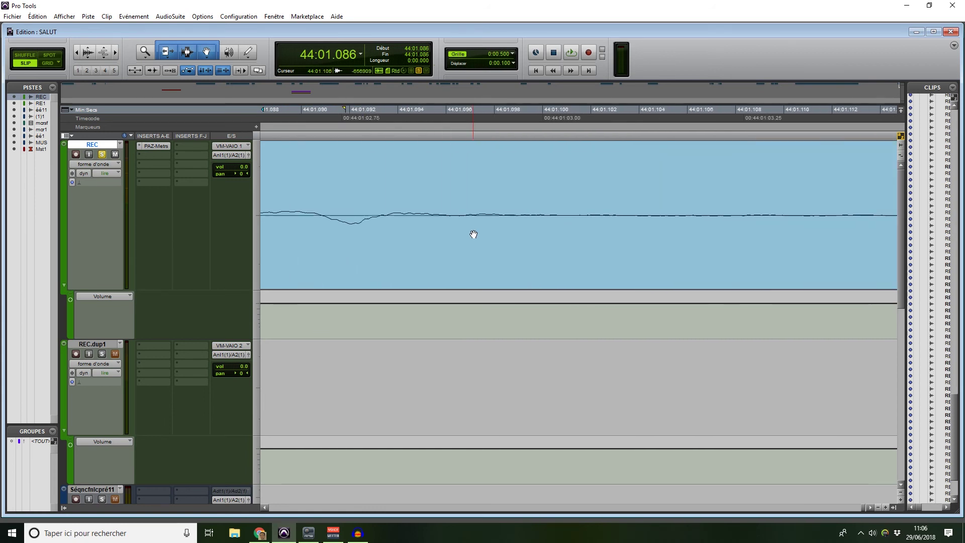
scroll(473, 234, left, 1)
scroll(477, 237, down, 1)
scroll(478, 237, left, 2)
scroll(479, 237, left, 1)
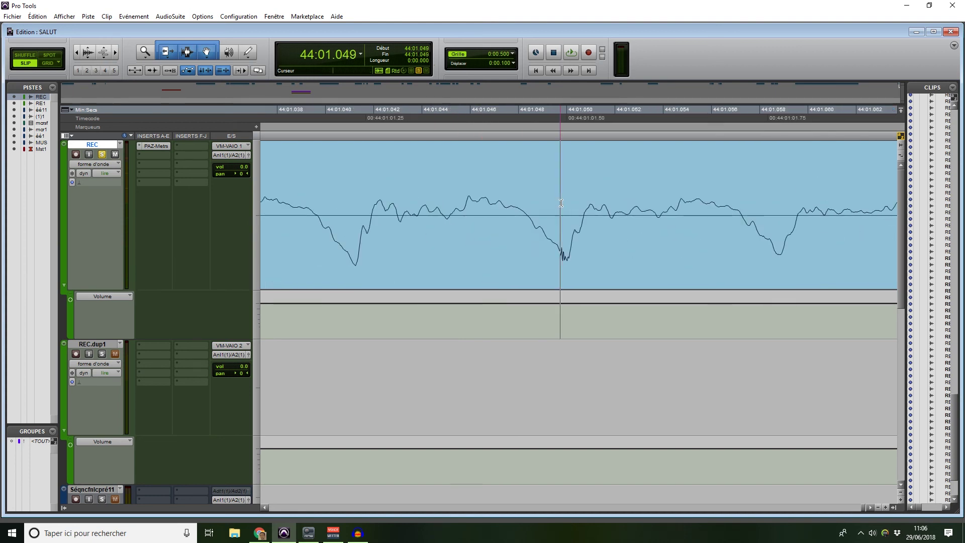
Mark the click at 44:01.049 and compare it with the neighbouring wave cycles.
drag(561, 203, 570, 206)
scroll(568, 201, left, 3)
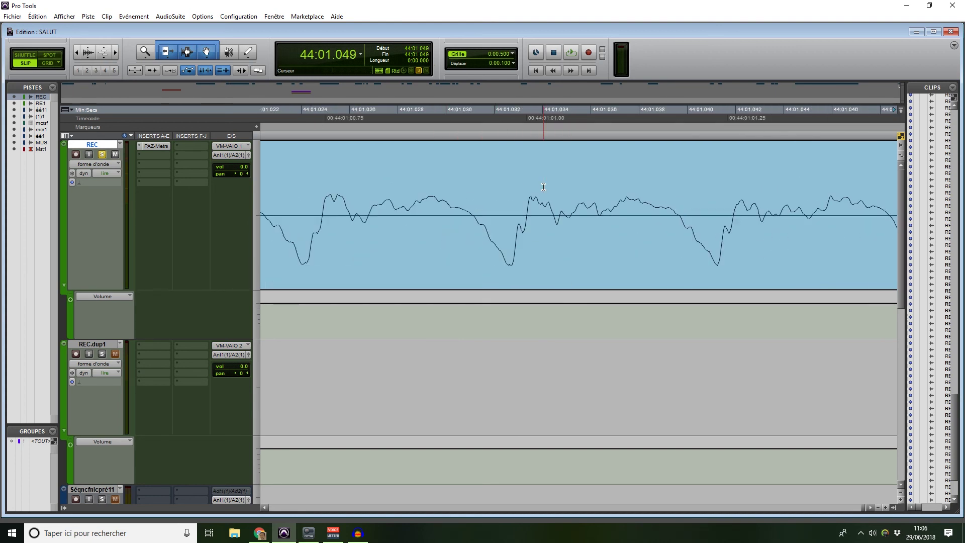
scroll(535, 194, left, 5)
scroll(530, 206, right, 5)
scroll(682, 224, right, 5)
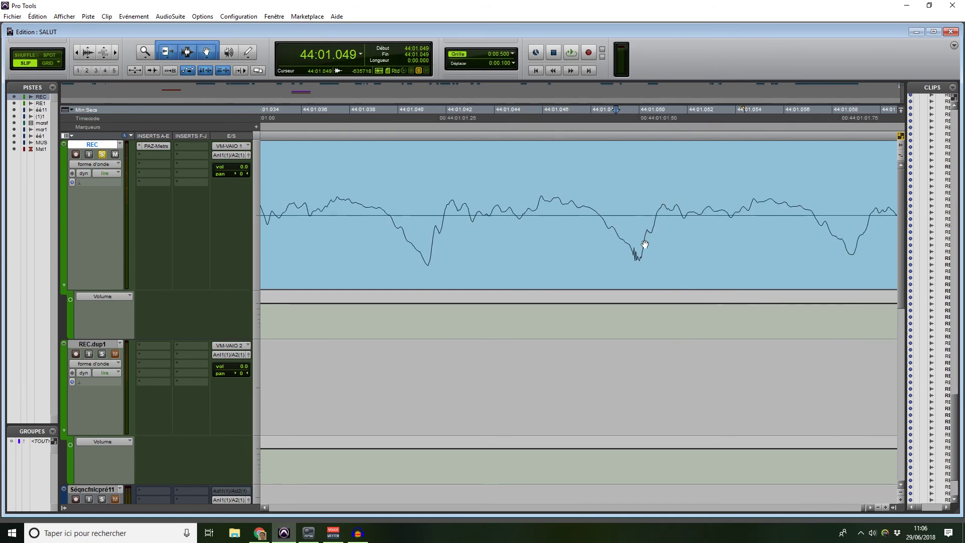
drag(634, 197, 640, 195)
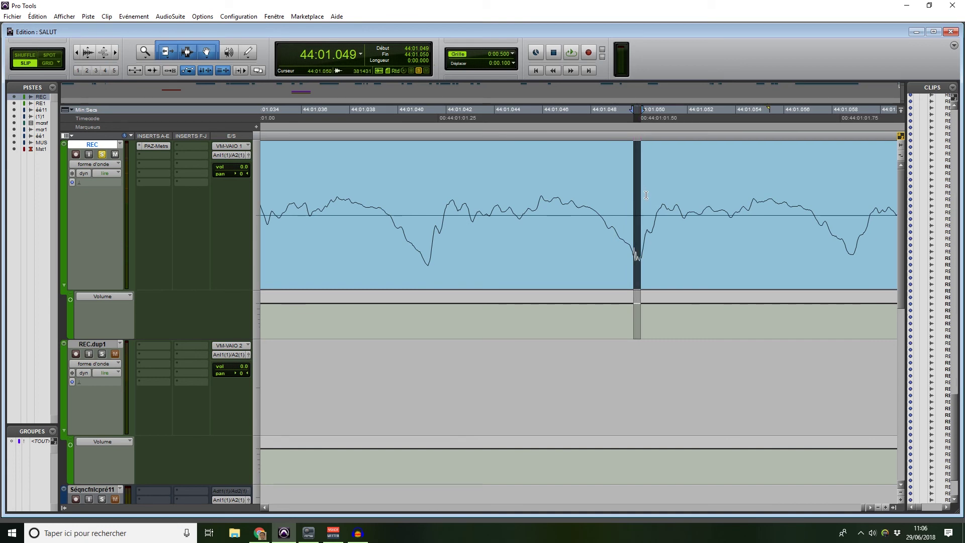
click(621, 189)
click(629, 185)
key(t)
key(t)
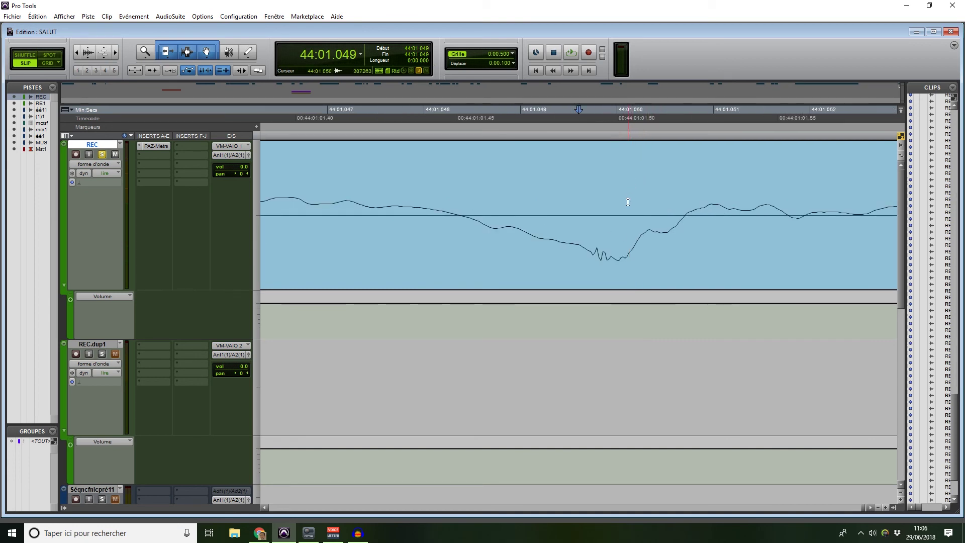
key(r)
key(r)
key(r)
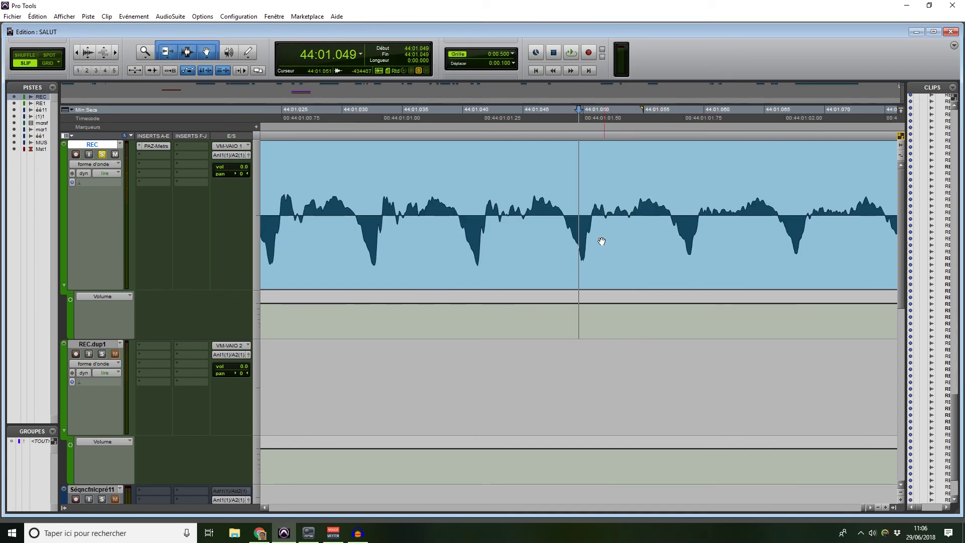
In Shuffle mode, delete the wave cycle with the click, from about 44:01.045 to 44:01.052, closing the gap.
key(ctrl+bracketleft)
click(574, 185)
key(ctrl+bracketright)
key(ctrl+bracketright)
key(ctrl+bracketright)
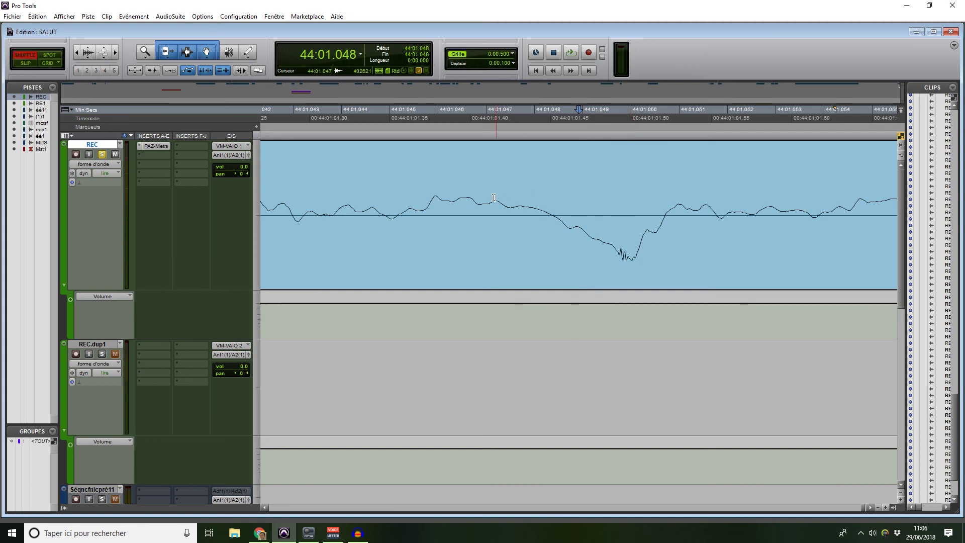
drag(395, 206, 737, 232)
scroll(586, 240, down, 3)
scroll(587, 241, up, 3)
key(BackSpace)
Play from 44:00.938 across both cuts at the end of the second phrase.
scroll(583, 248, left, 2)
key(r)
key(r)
key(r)
key(r)
key(r)
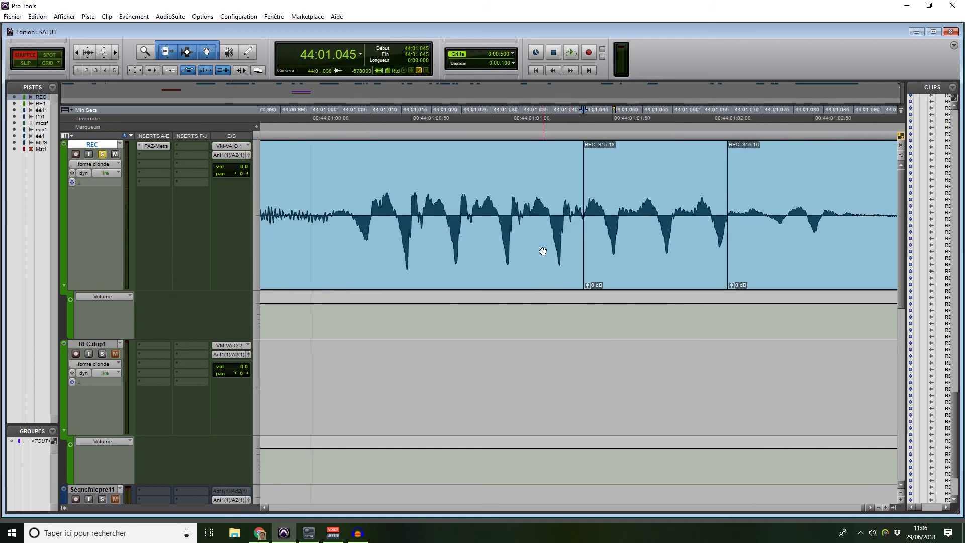
key(space)
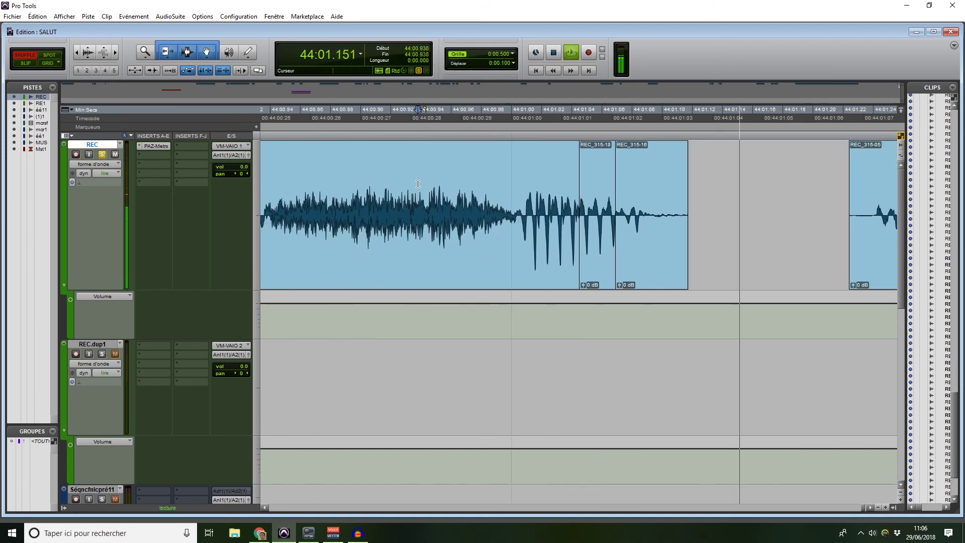
key(space)
Play the edited second phrase from 43:59.933 into the following phrase.
key(r)
drag(361, 175, 346, 175)
click(347, 176)
key(space)
scroll(426, 206, down, 3)
click(378, 178)
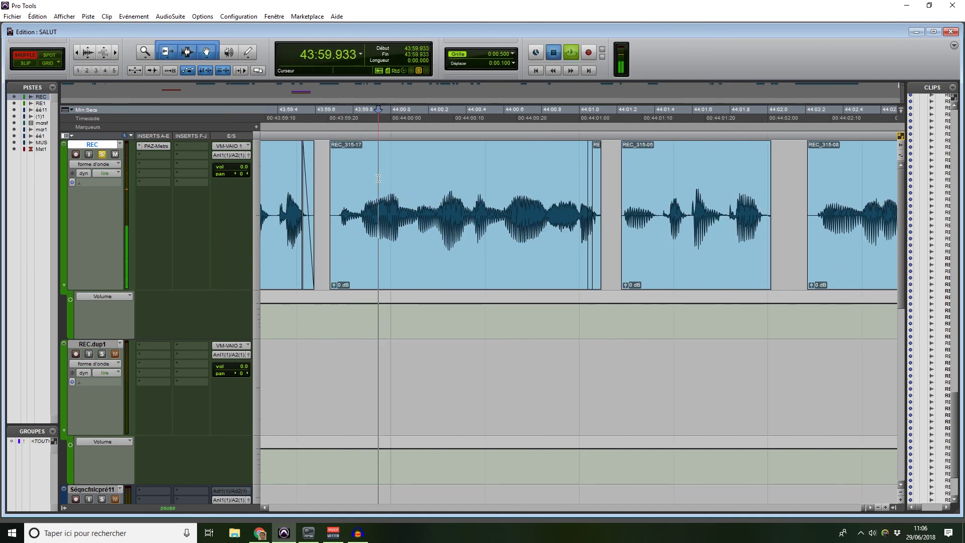
key(space)
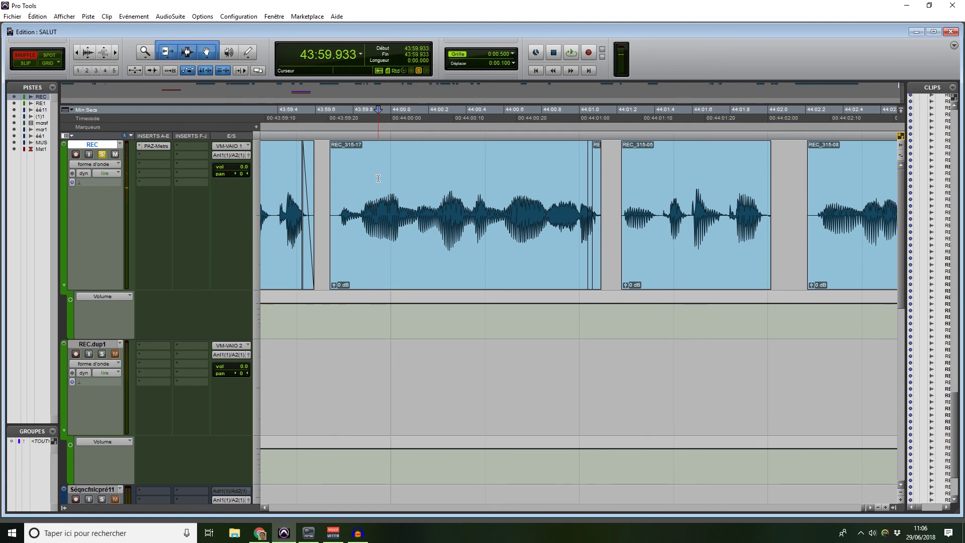
Undo the click removals in the second phrase and play the original version repeatedly from 43:59.933 for comparison.
key(ctrl+z)
key(ctrl+z)
click(378, 178)
key(space)
key(space)
key(space)
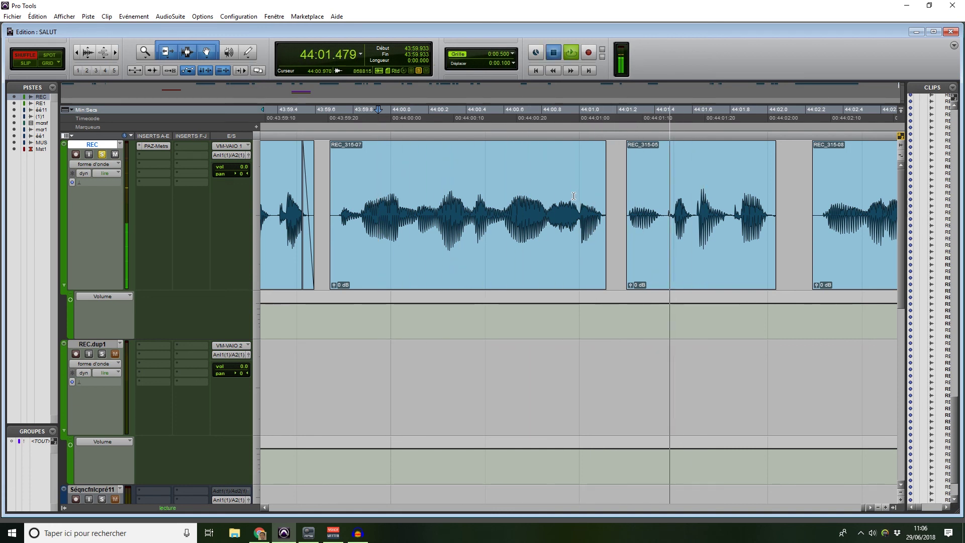
key(space)
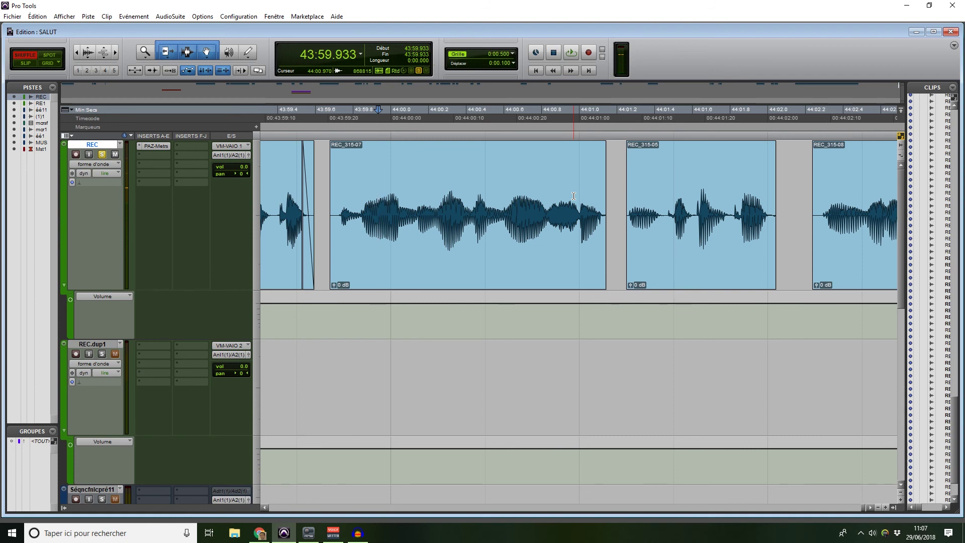
key(space)
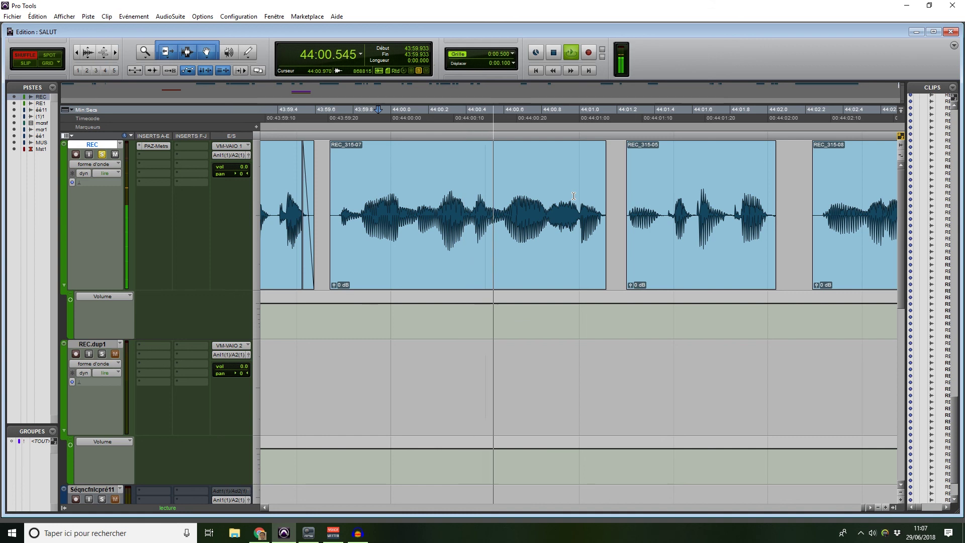
key(space)
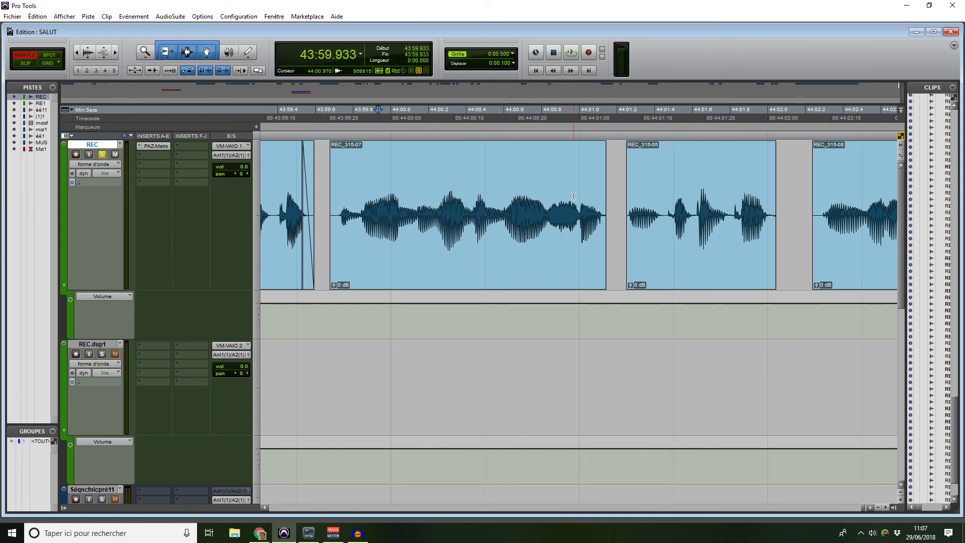
Redo the undone click removal and play from the middle of the second phrase.
key(ctrl+shift+z)
click(457, 166)
key(space)
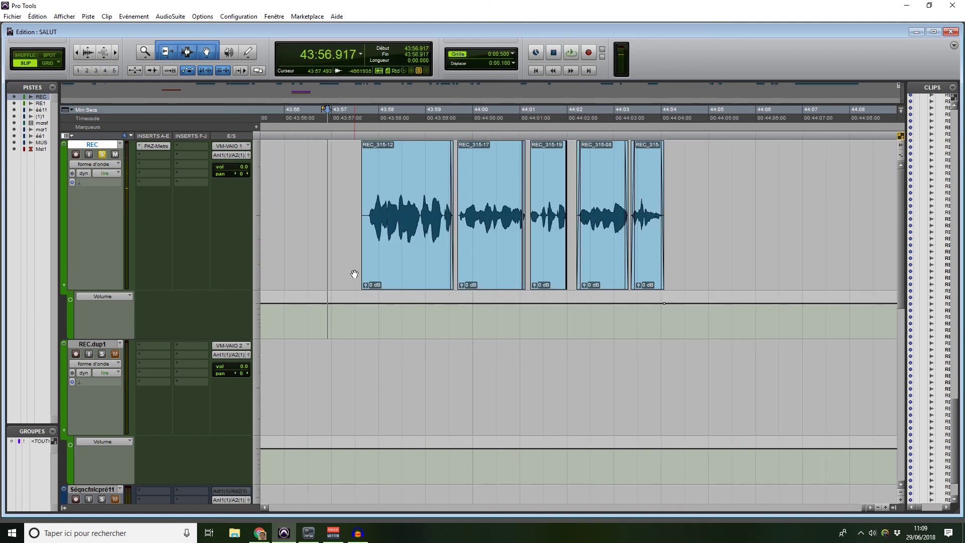
click(379, 272)
scroll(408, 236, right, 1)
scroll(409, 245, left, 1)
click(247, 54)
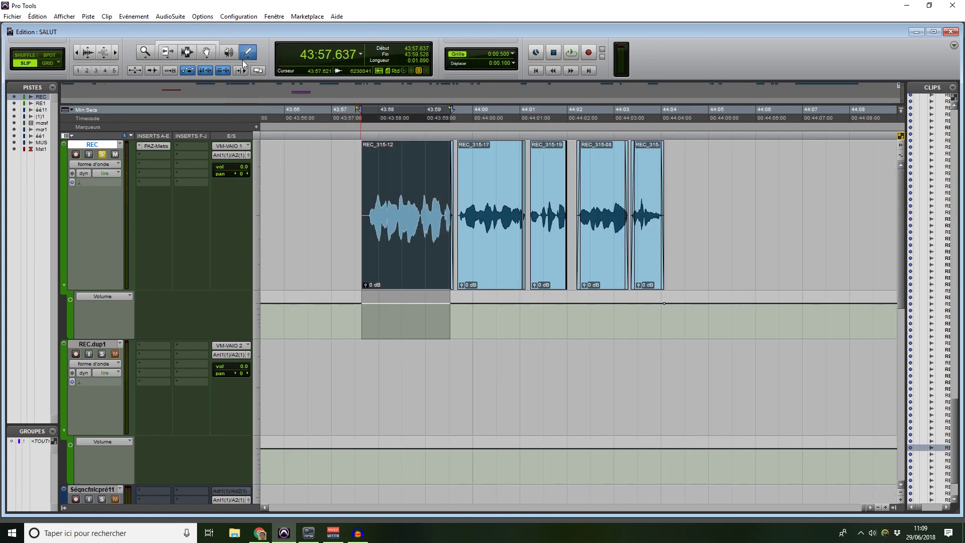
key(t)
scroll(500, 235, right, 1)
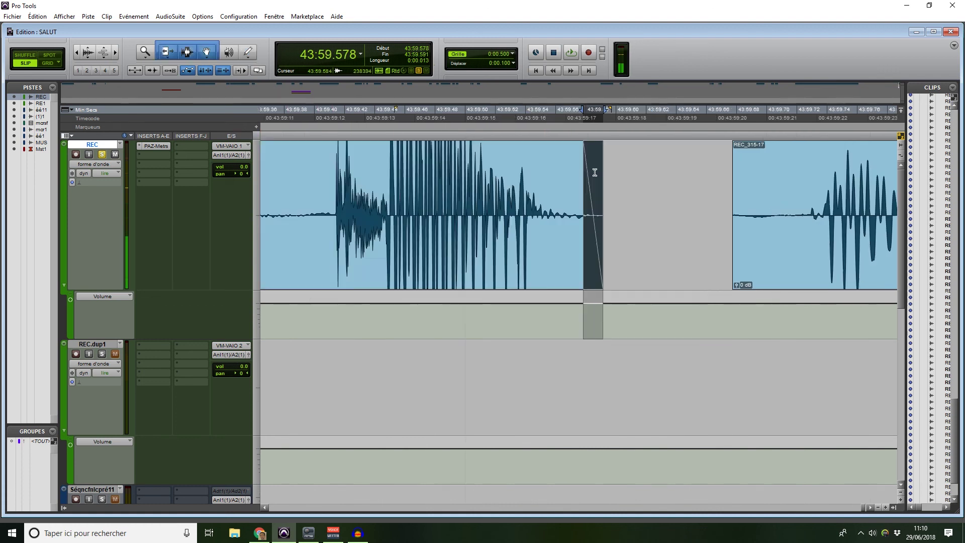
Extend the end of the second phrase's main clip over the short patch clip to about 44:01.056.
scroll(594, 173, right, 2)
scroll(628, 191, up, 2)
scroll(662, 205, down, 2)
scroll(664, 205, right, 6)
scroll(664, 205, right, 10)
click(668, 201)
scroll(669, 198, right, 4)
scroll(669, 198, right, 8)
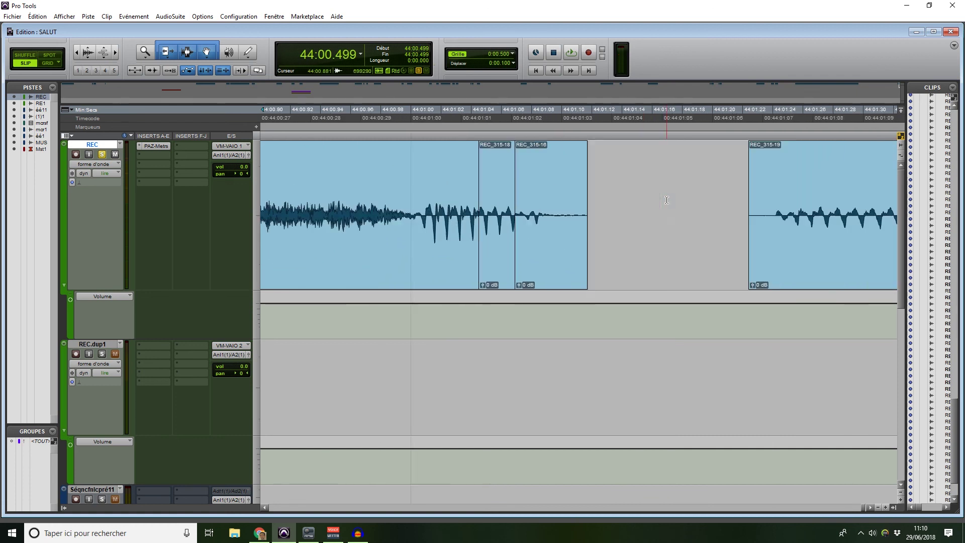
key(t)
key(t)
key(t)
key(t)
scroll(498, 217, left, 4)
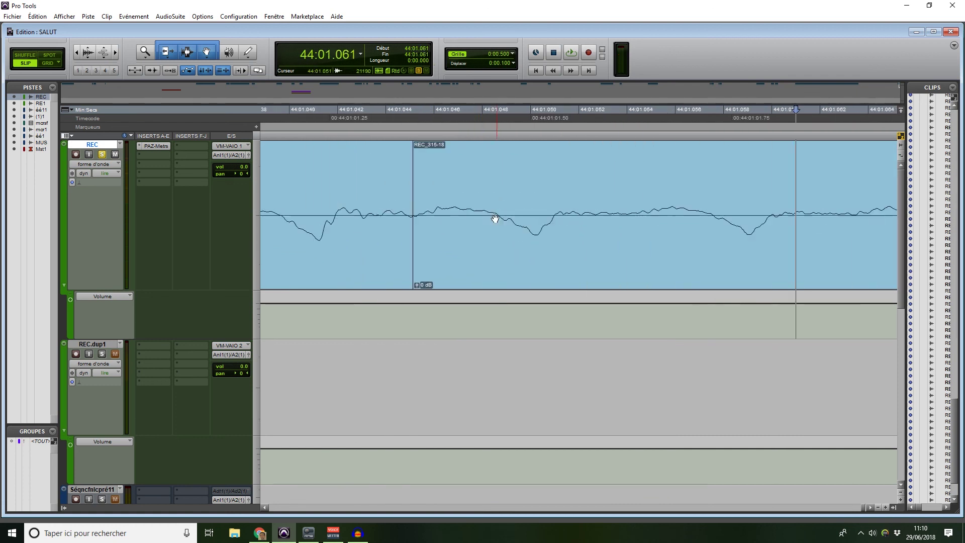
drag(493, 222, 758, 240)
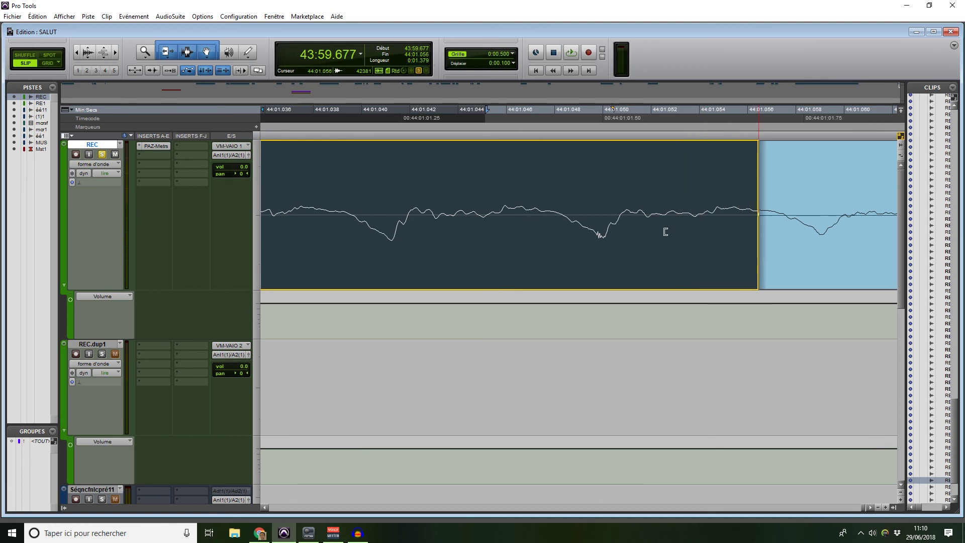
Smooth out the small click in the second phrase's waveform at about 44:01.049 with the Pencil tool.
click(593, 193)
key(t)
key(t)
key(t)
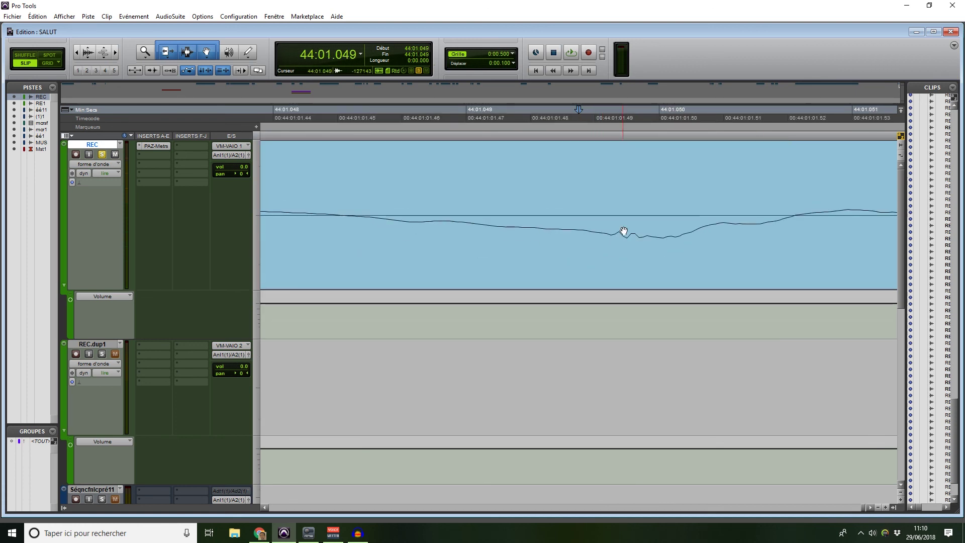
click(251, 56)
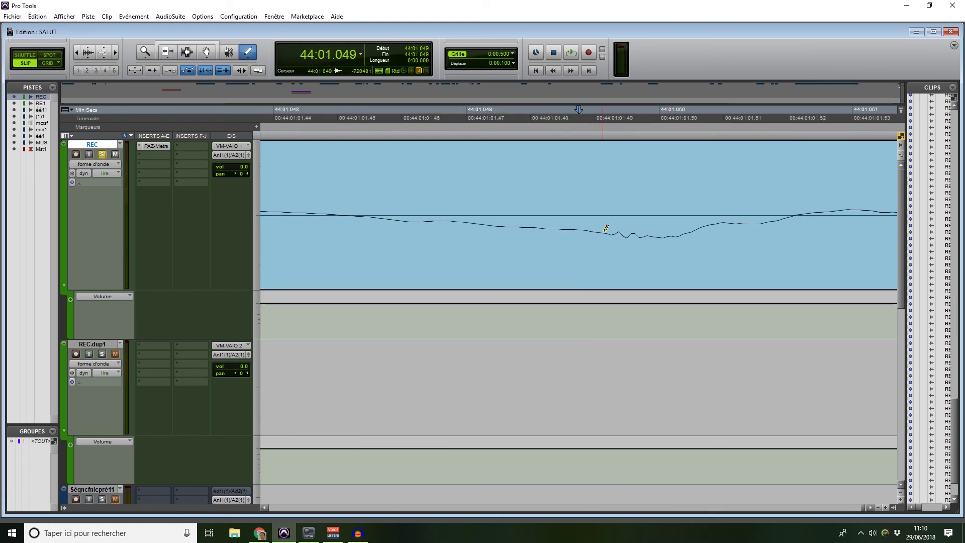
key(r)
key(r)
key(r)
key(r)
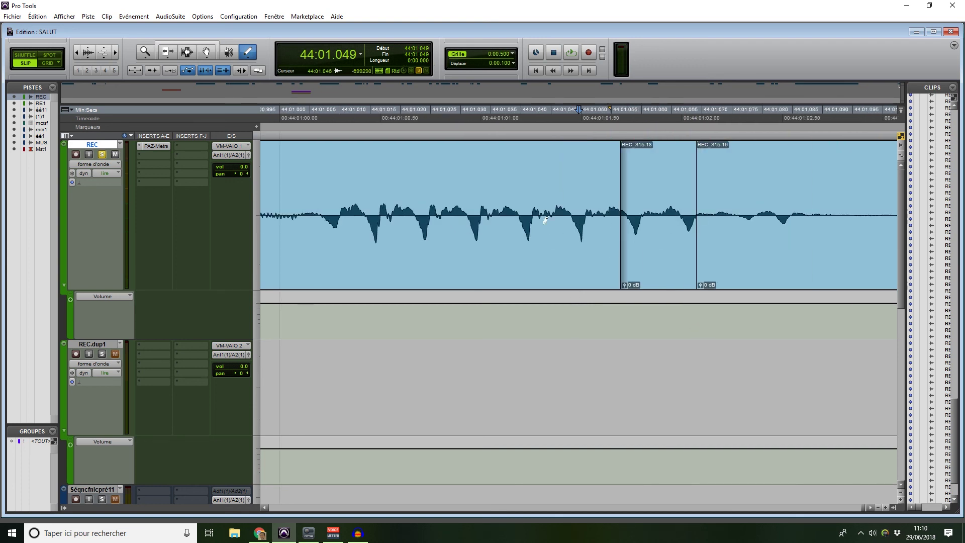
Return to the Smart Tool and play repeatedly from 44:00.983 across the retouched click and clip joins.
click(206, 52)
key(r)
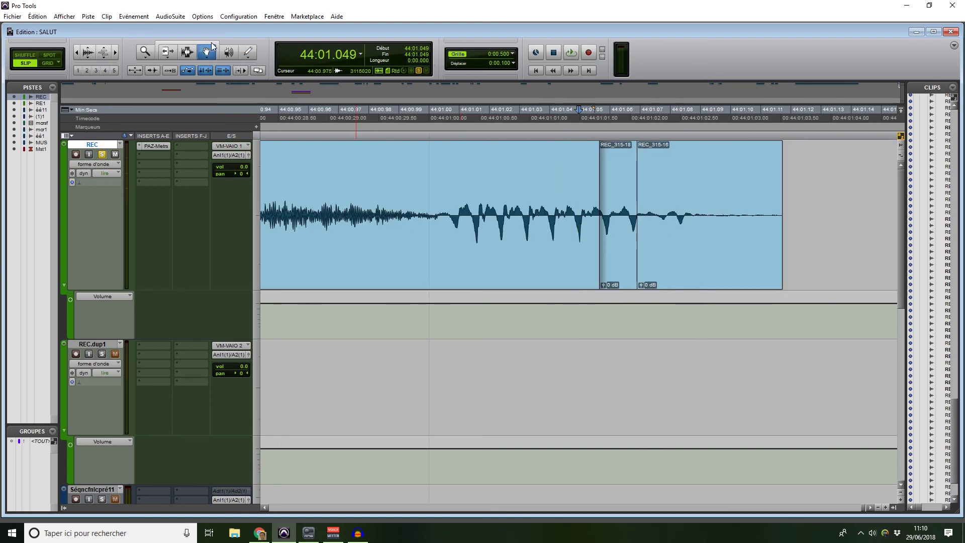
key(F7+F8)
click(378, 157)
key(space)
key(space)
key(space)
key(space)
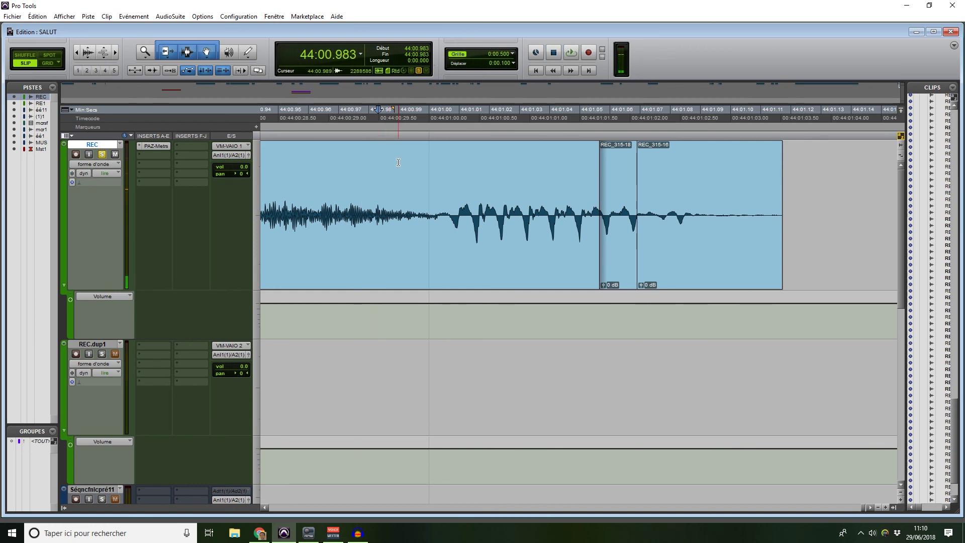
Play the end of the second phrase again from 44:00.979 to check the retouched passage.
click(366, 165)
key(space)
key(space)
key(space)
key(space)
key(r)
key(r)
key(r)
key(r)
key(r)
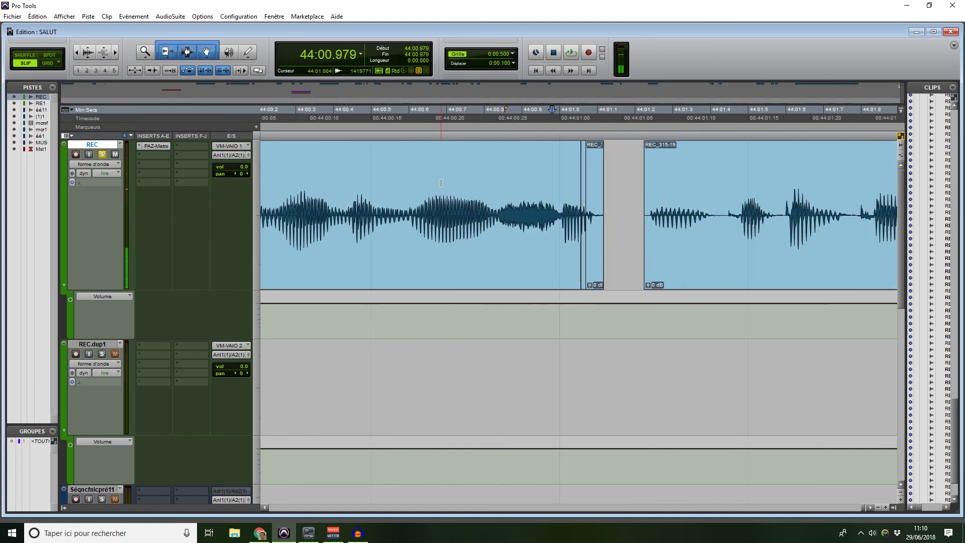